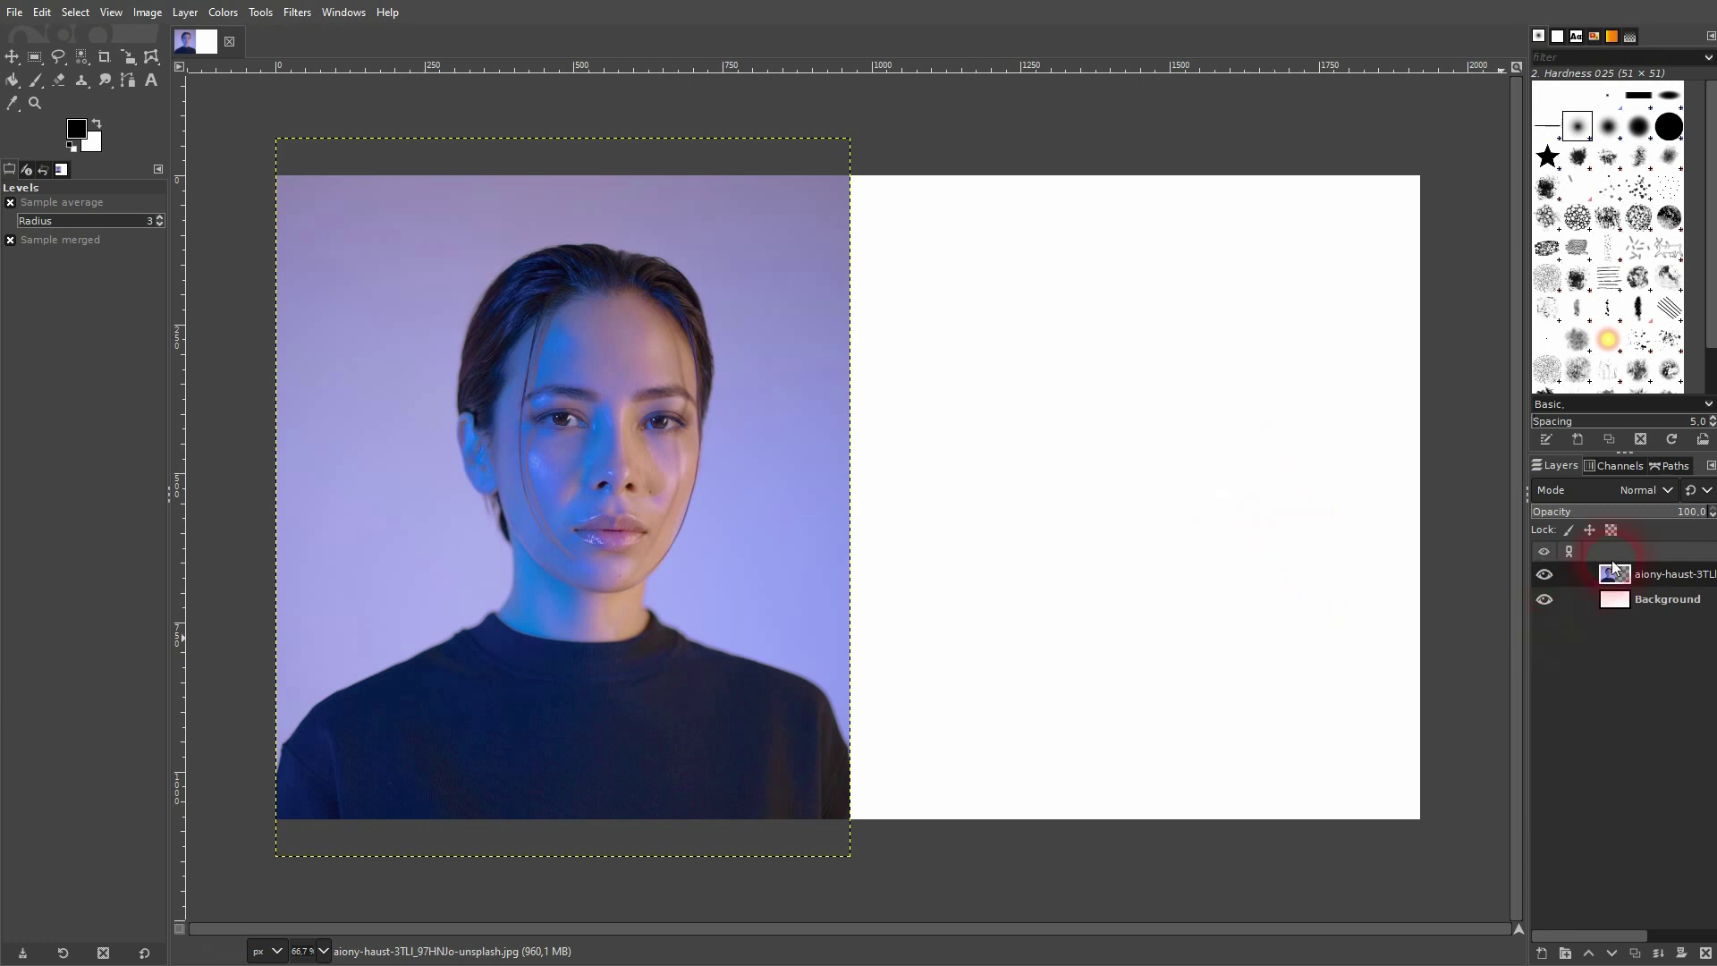
# Rename the portrait layer to 'Original'
pyautogui.click(1546, 575)
pyautogui.click(1548, 576)
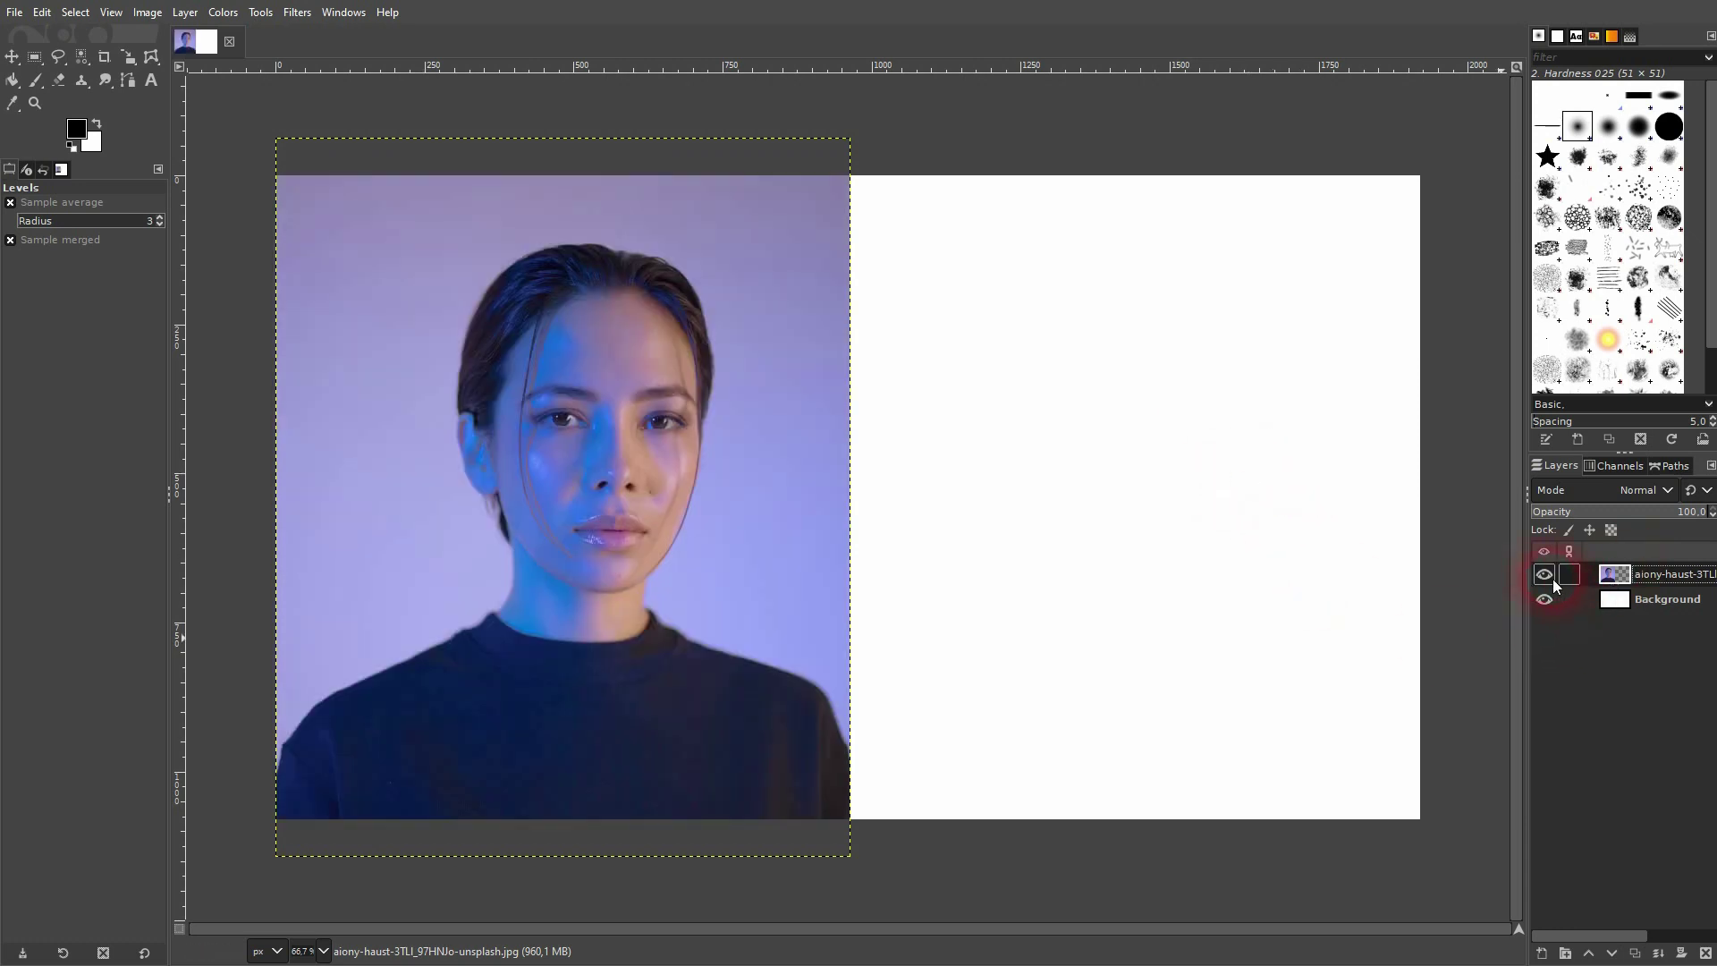
pyautogui.doubleClick(1667, 576)
pyautogui.write('Original')
pyautogui.press('Return')
# Duplicate the Original layer and move the copy to the canvas's right half
pyautogui.click(1644, 955)
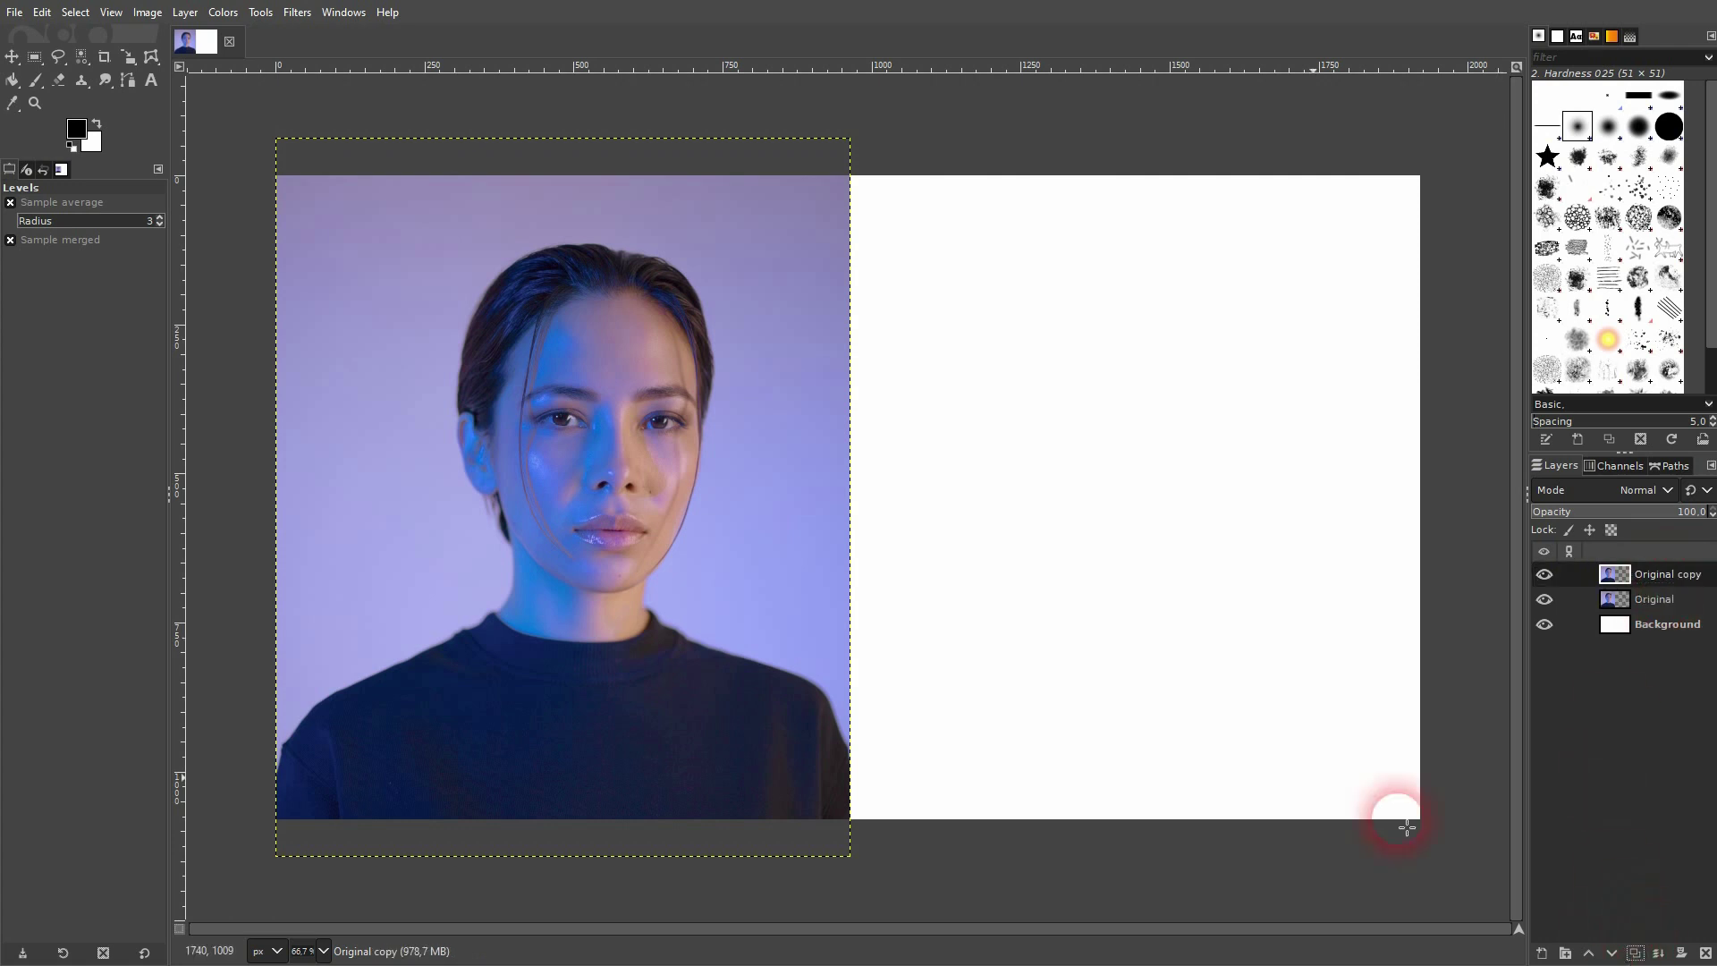
pyautogui.click(12, 57)
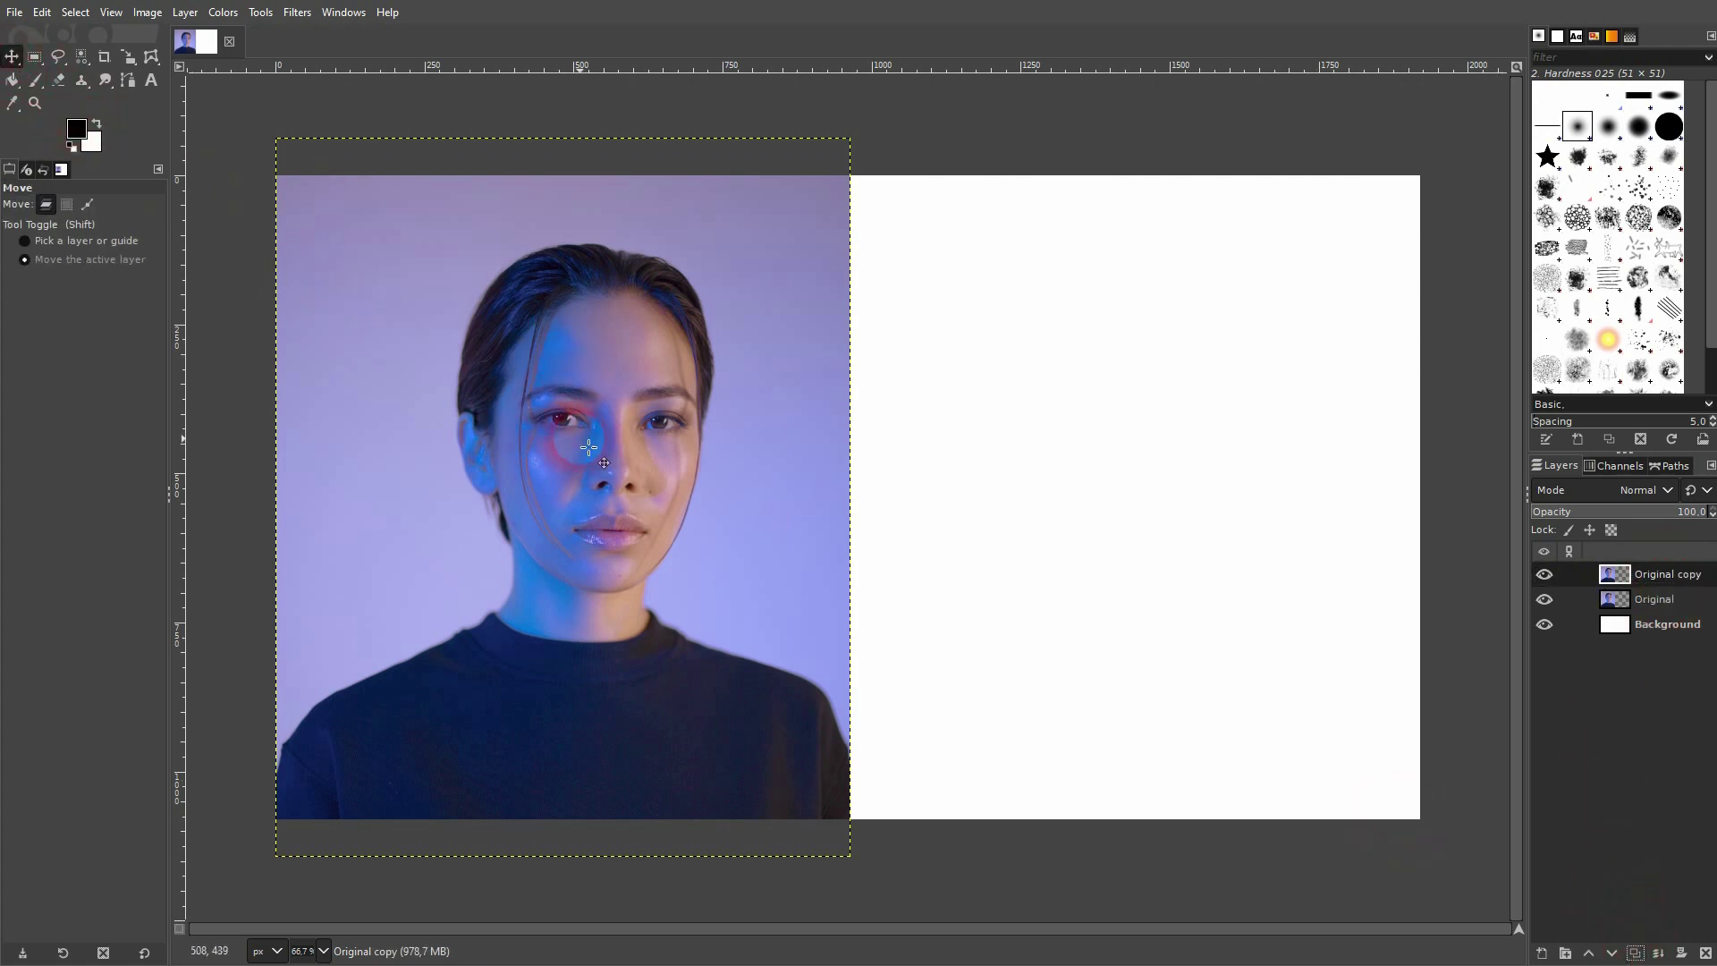
pyautogui.moveTo(597, 471); pyautogui.dragTo(1166, 472)
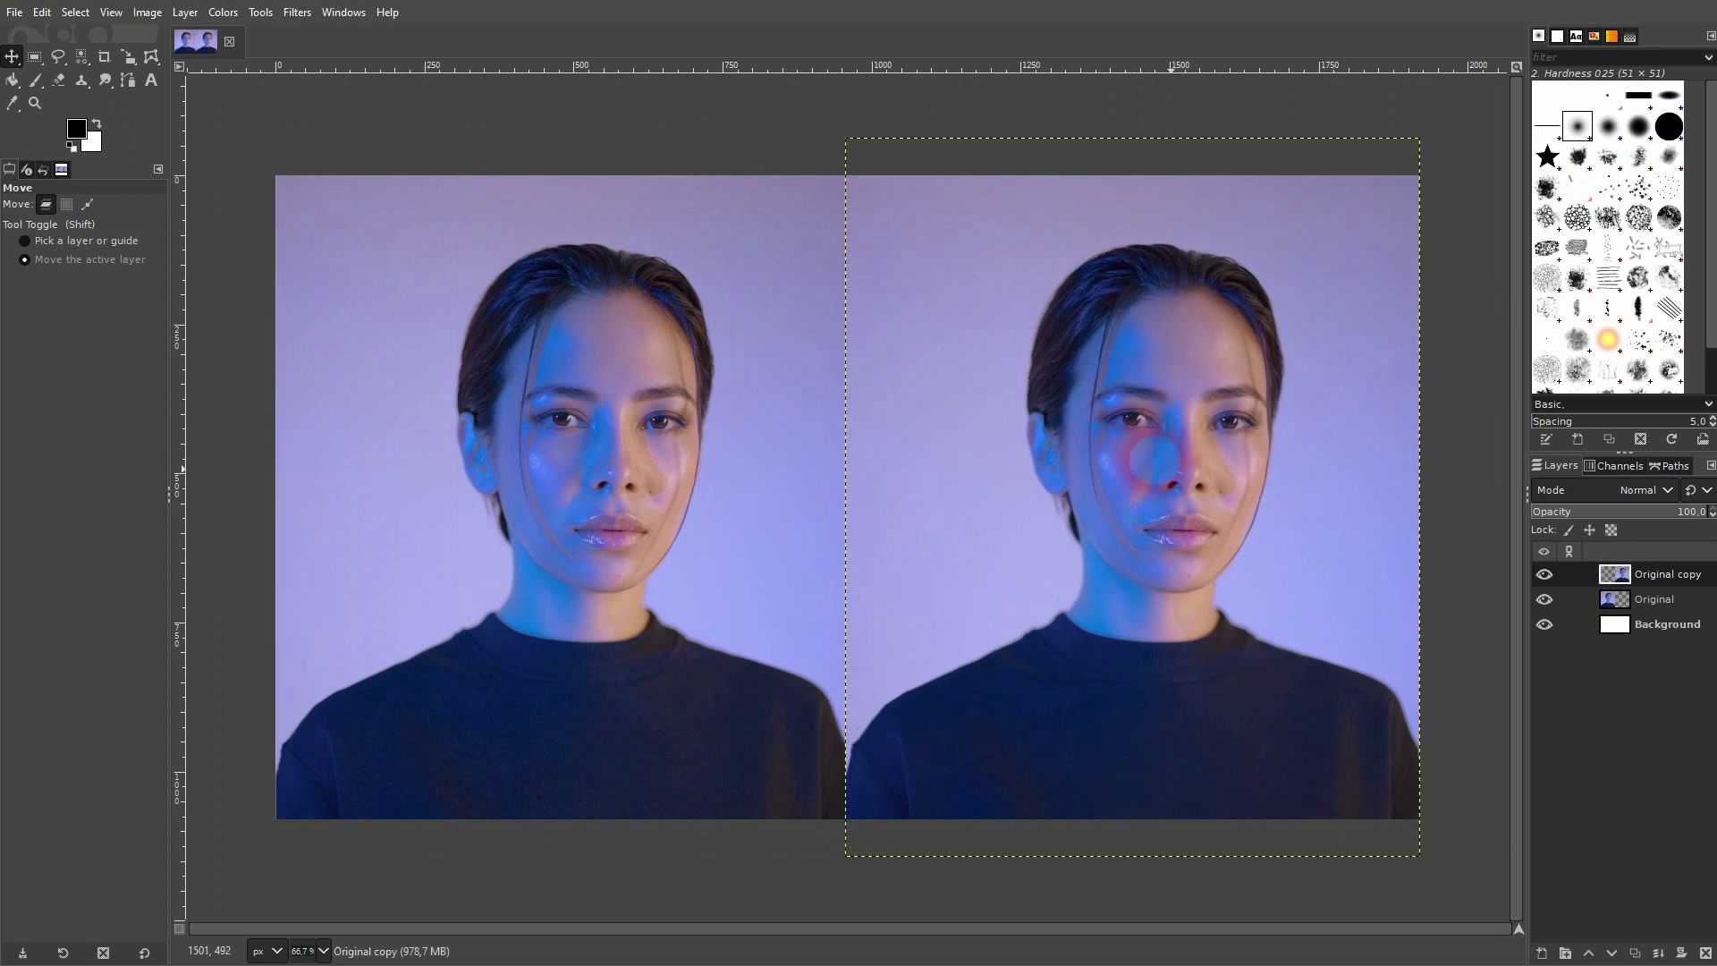
# Make three more copies of the portrait layer and hide the upper copies
pyautogui.click(1635, 955)
pyautogui.click(1639, 954)
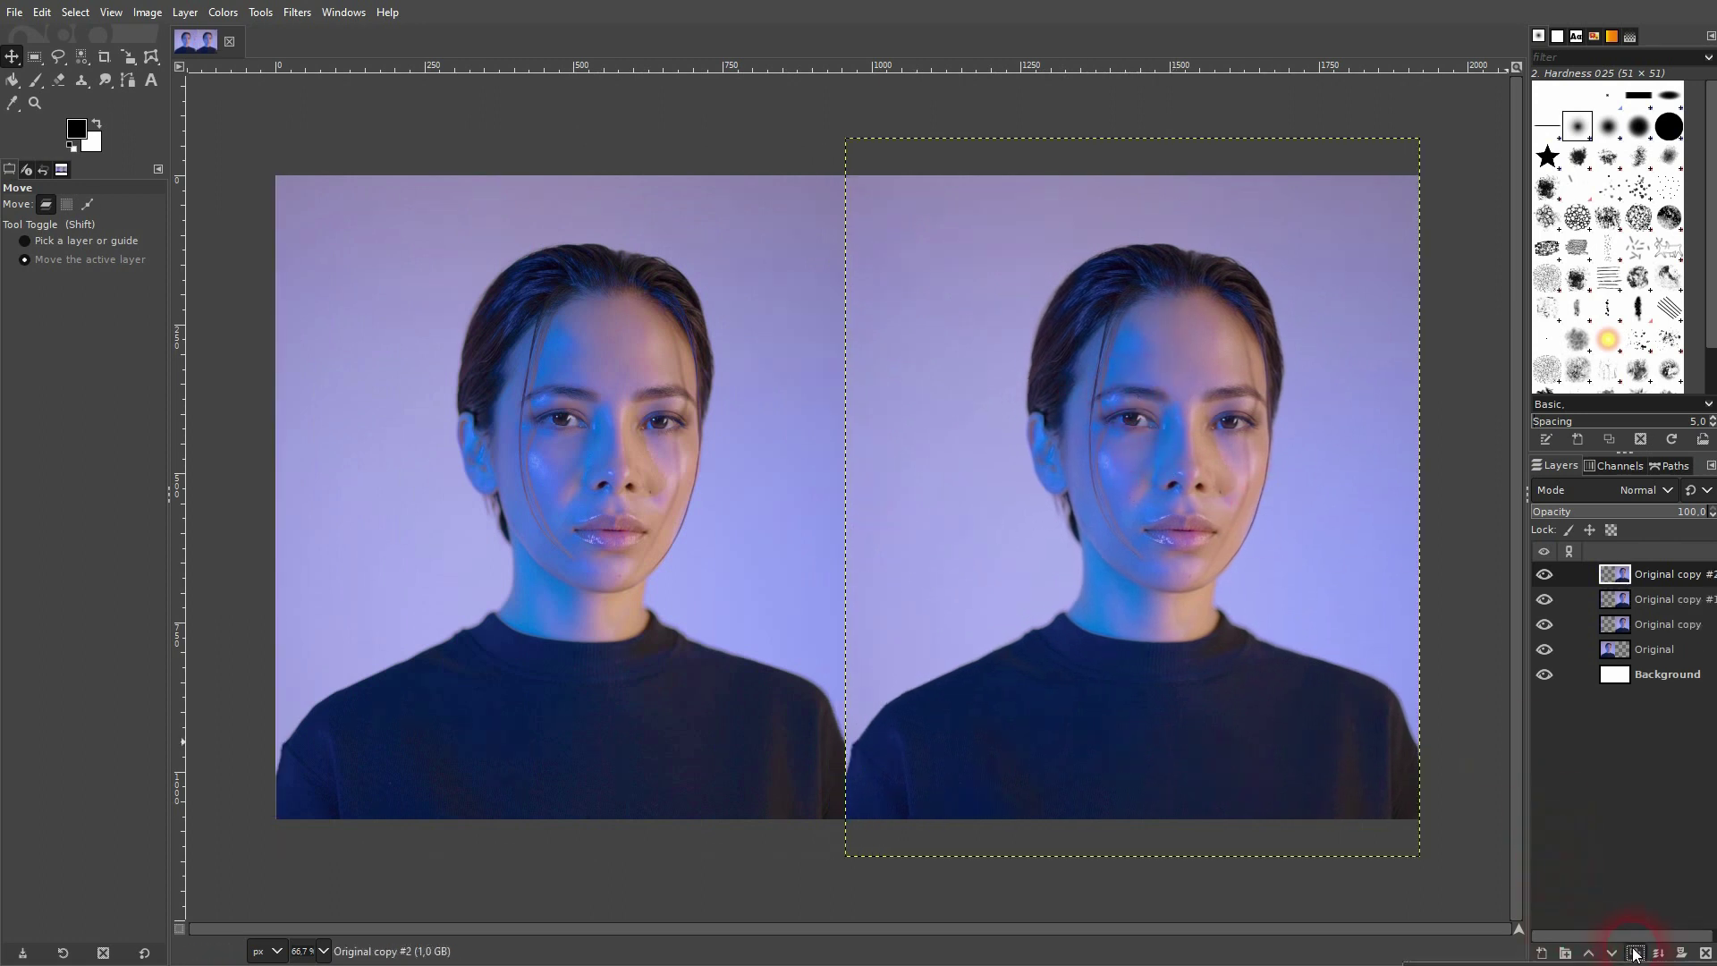
pyautogui.click(1642, 951)
pyautogui.click(1652, 599)
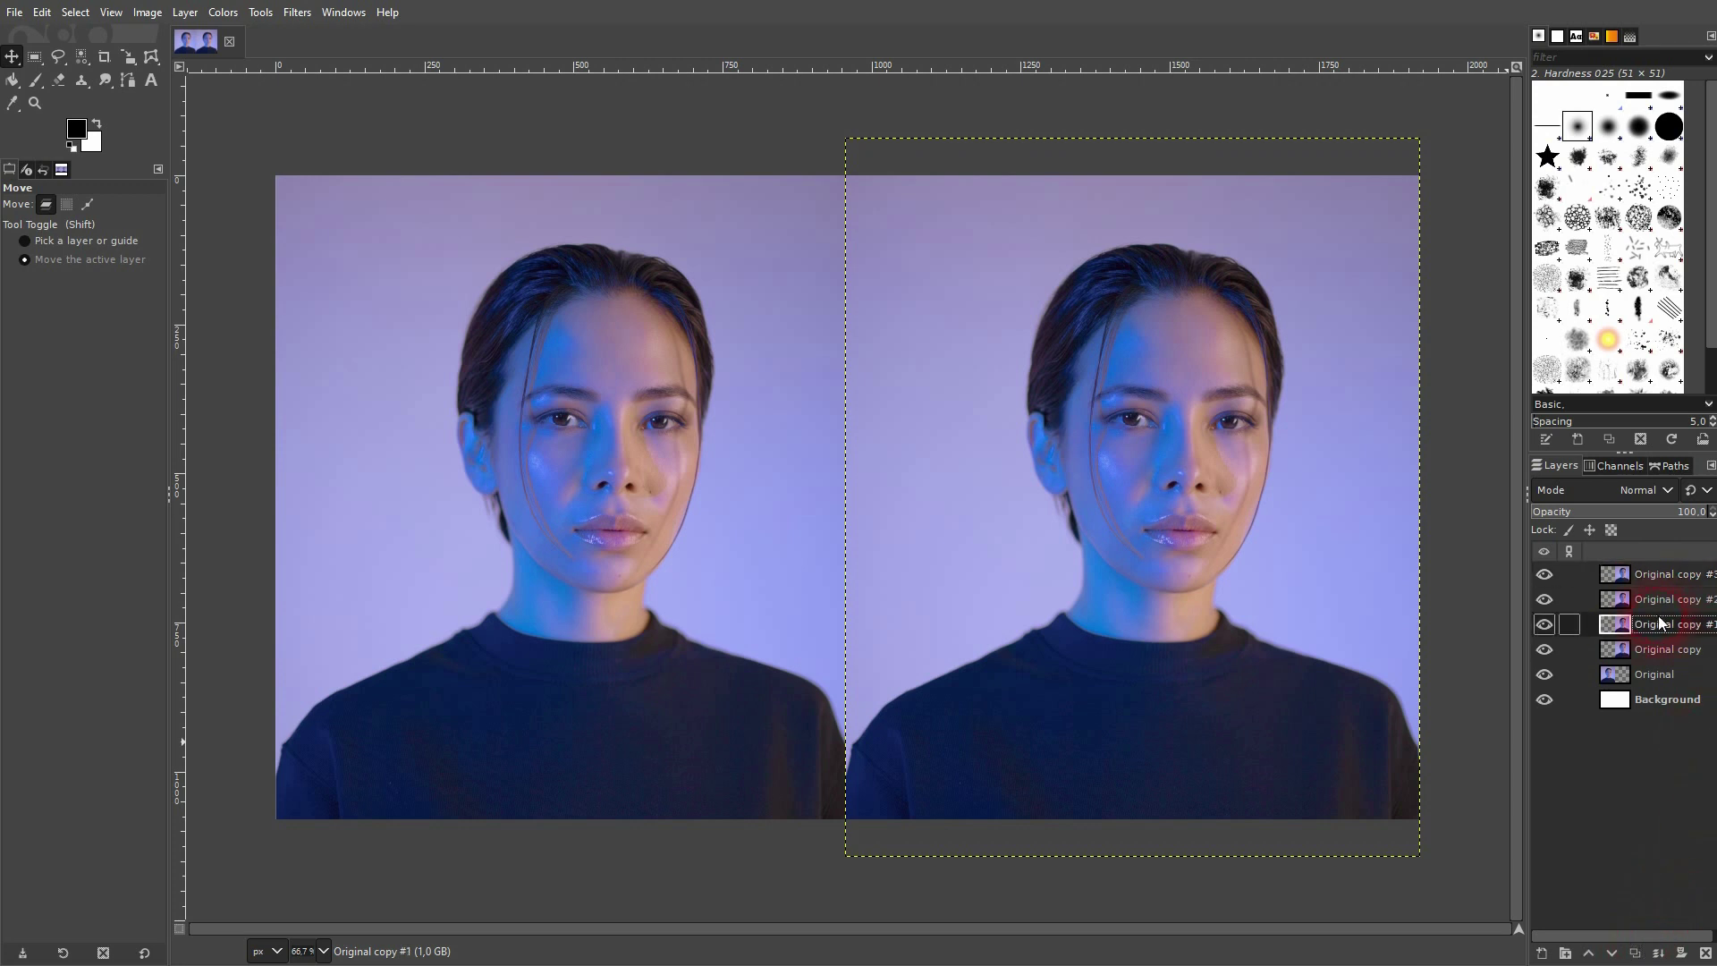
pyautogui.click(1546, 573)
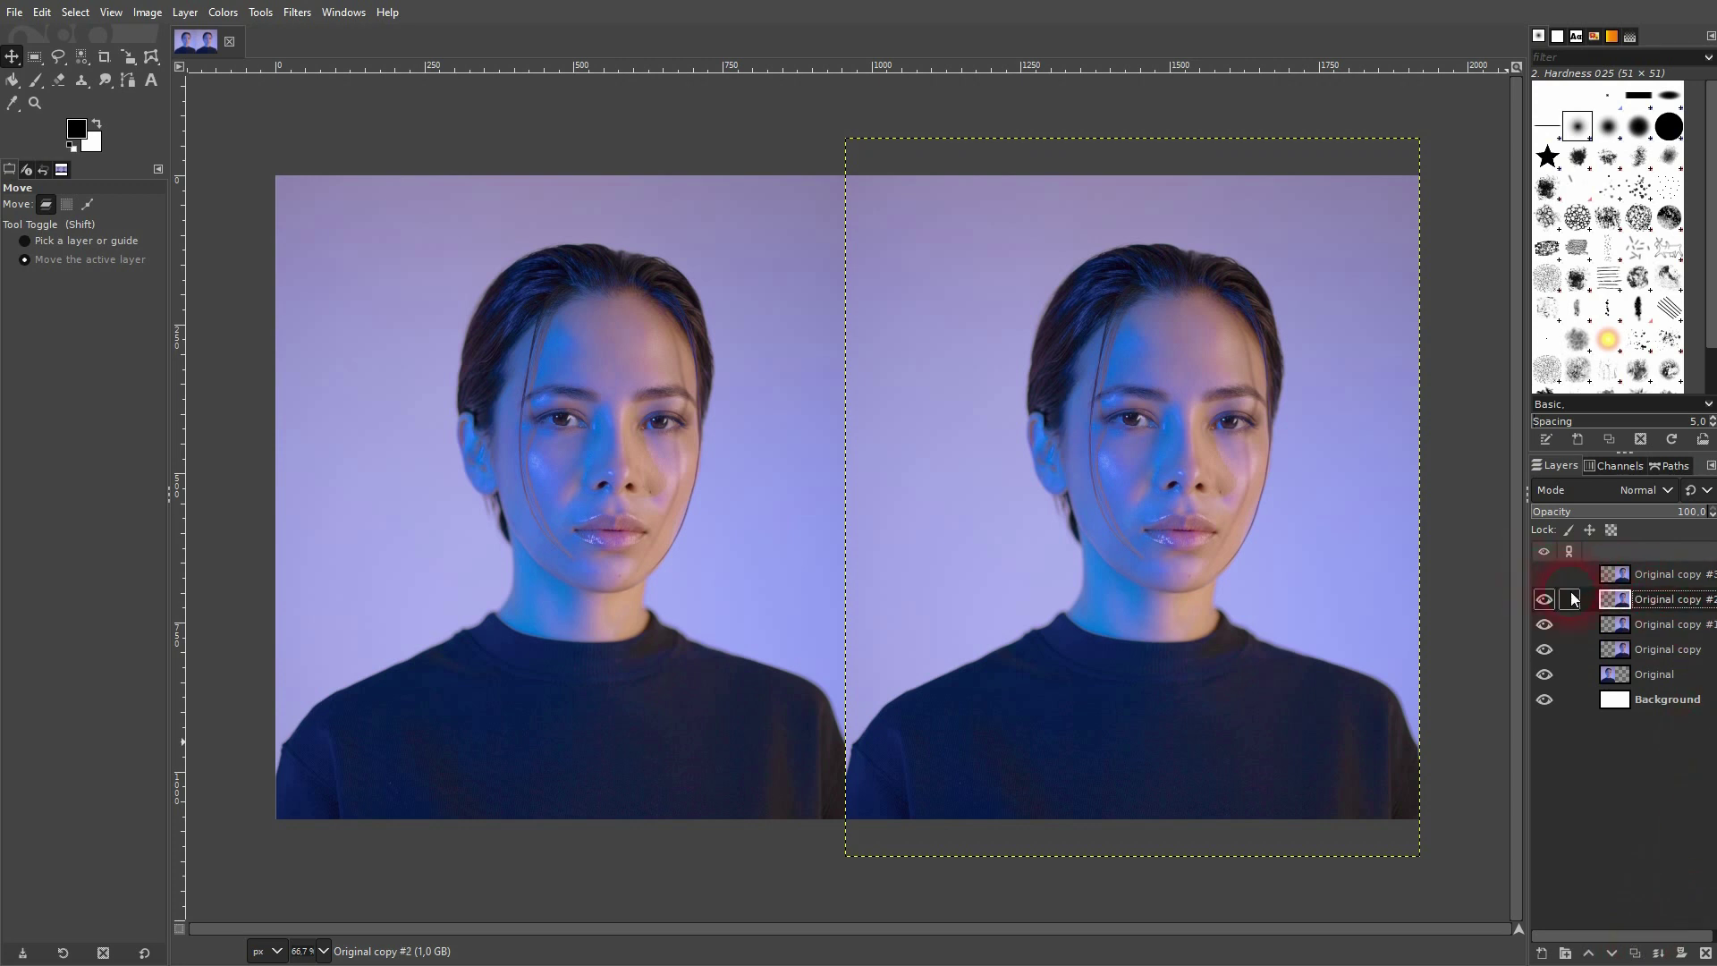
pyautogui.click(1656, 624)
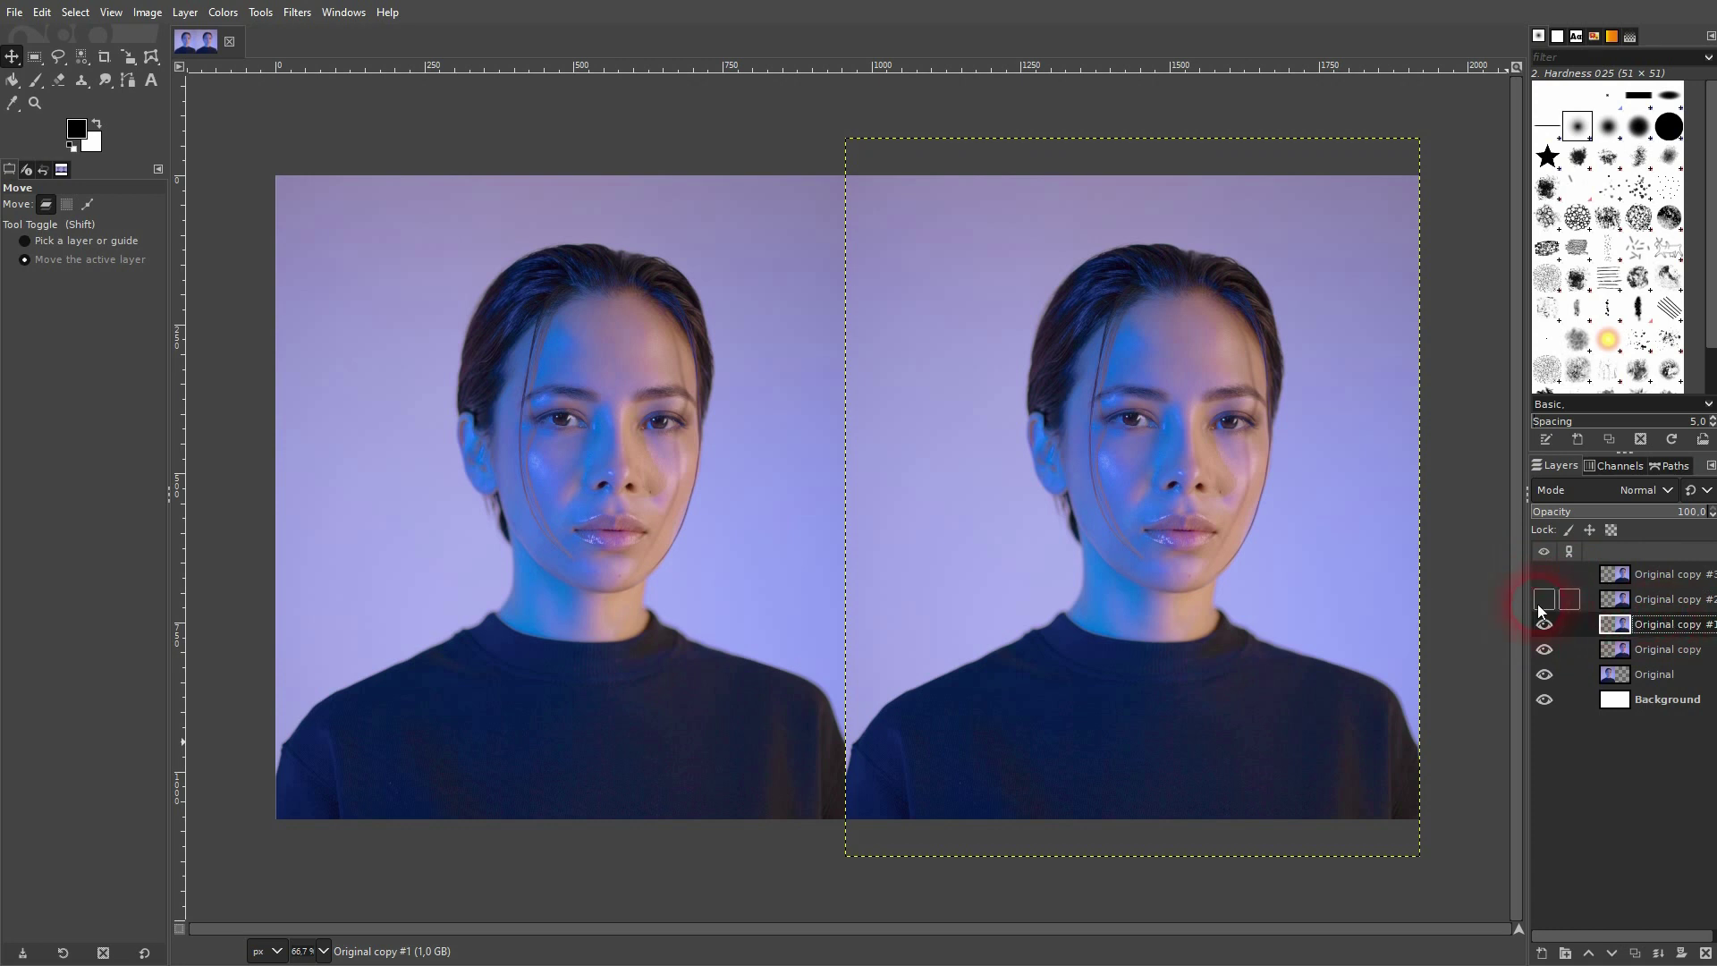
pyautogui.click(1701, 635)
# Rename the three portrait copies to 1, 2 and 3
pyautogui.doubleClick(1693, 633)
pyautogui.write('1')
pyautogui.click(1657, 592)
pyautogui.doubleClick(1657, 592)
pyautogui.write('2')
pyautogui.click(1646, 578)
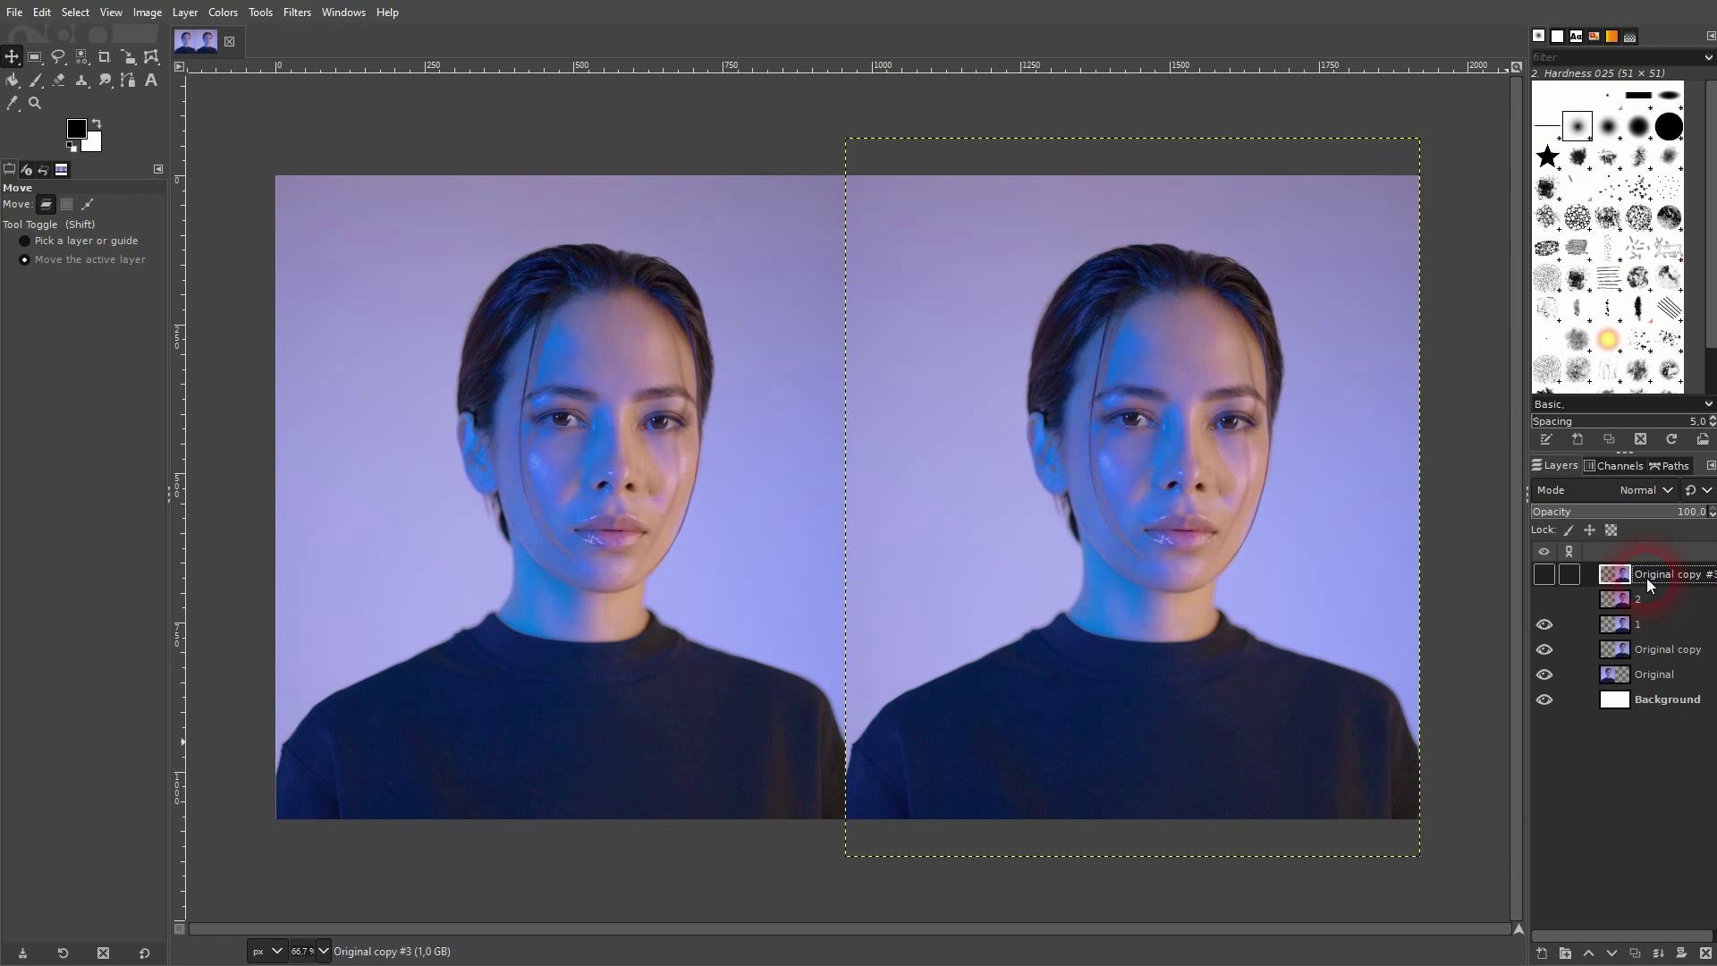
pyautogui.doubleClick(1646, 578)
pyautogui.write('3')
pyautogui.click(1646, 626)
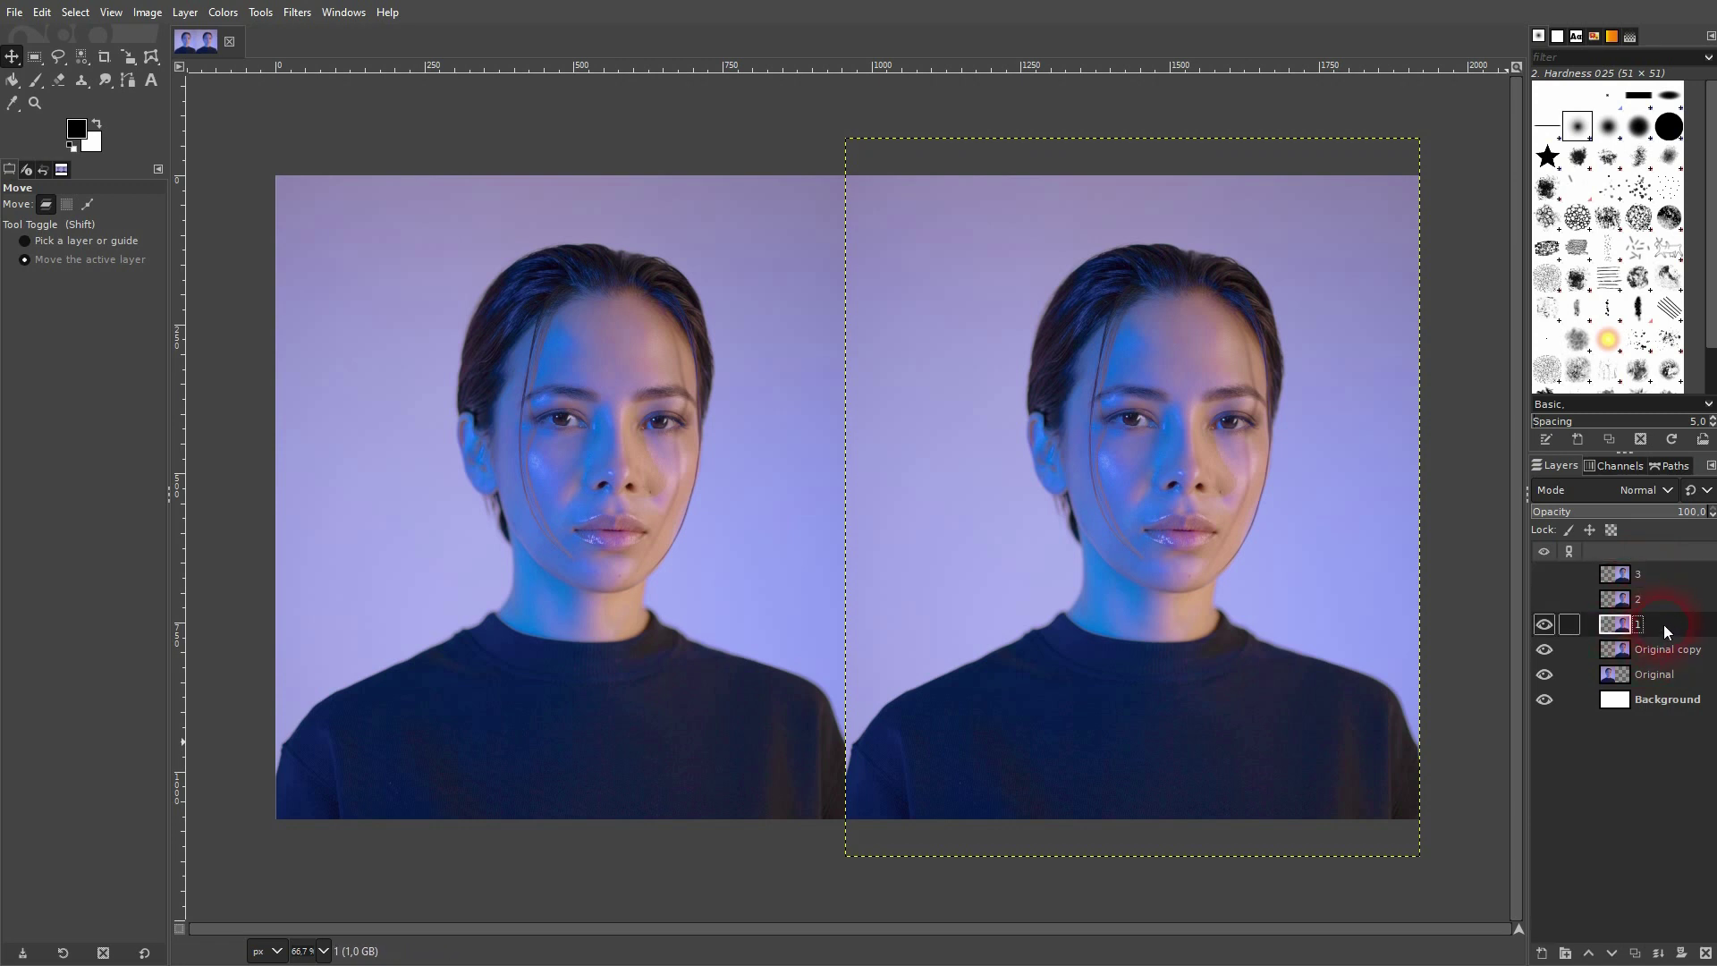
# Show layer 2, set its saturation to -100, and blend it in HSV Saturation mode
pyautogui.click(1542, 600)
pyautogui.click(1651, 601)
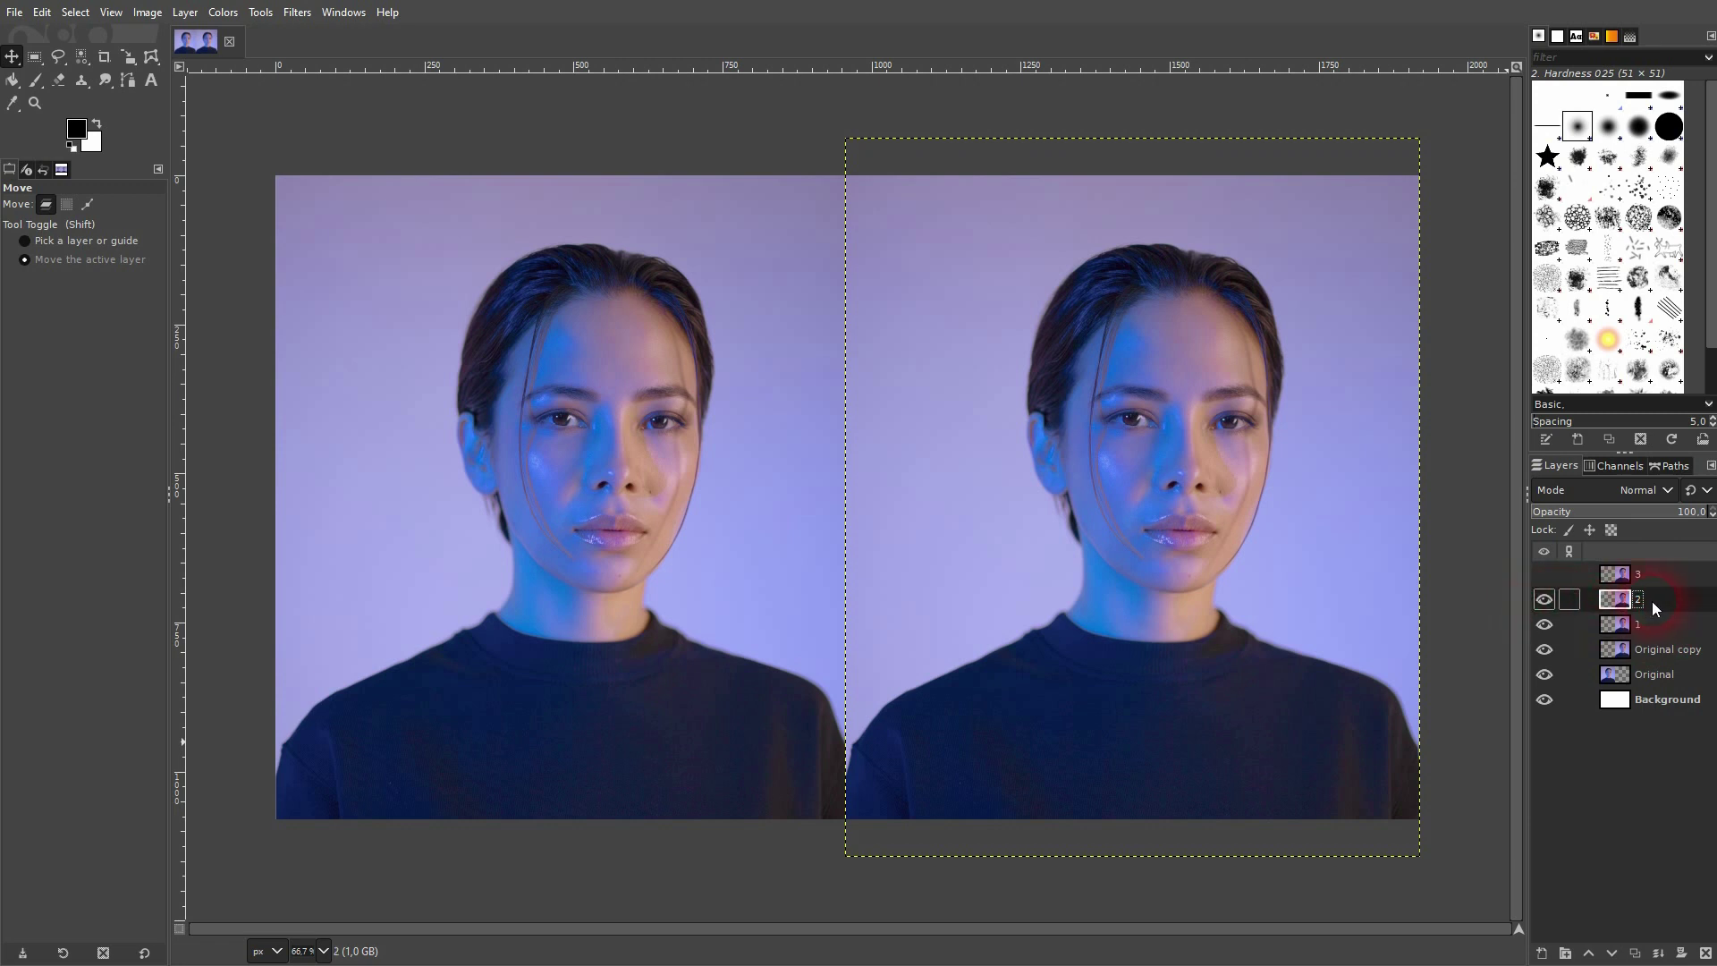
pyautogui.click(237, 18)
pyautogui.click(272, 104)
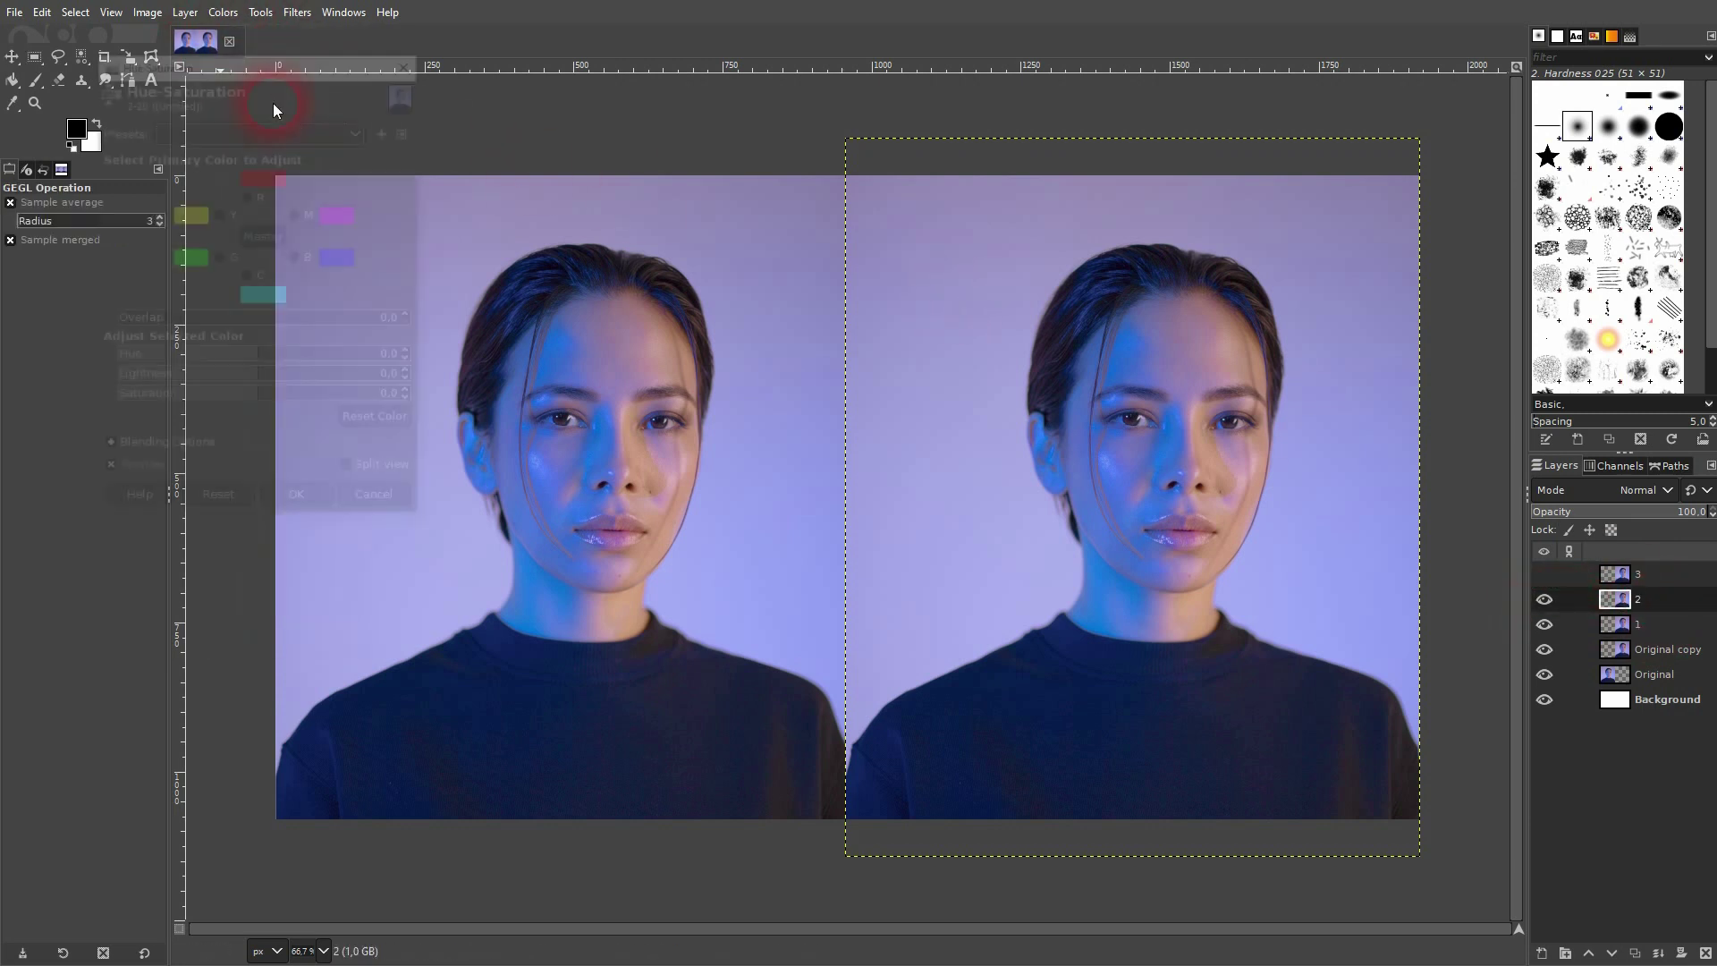
pyautogui.moveTo(256, 405); pyautogui.dragTo(61, 414)
pyautogui.click(314, 513)
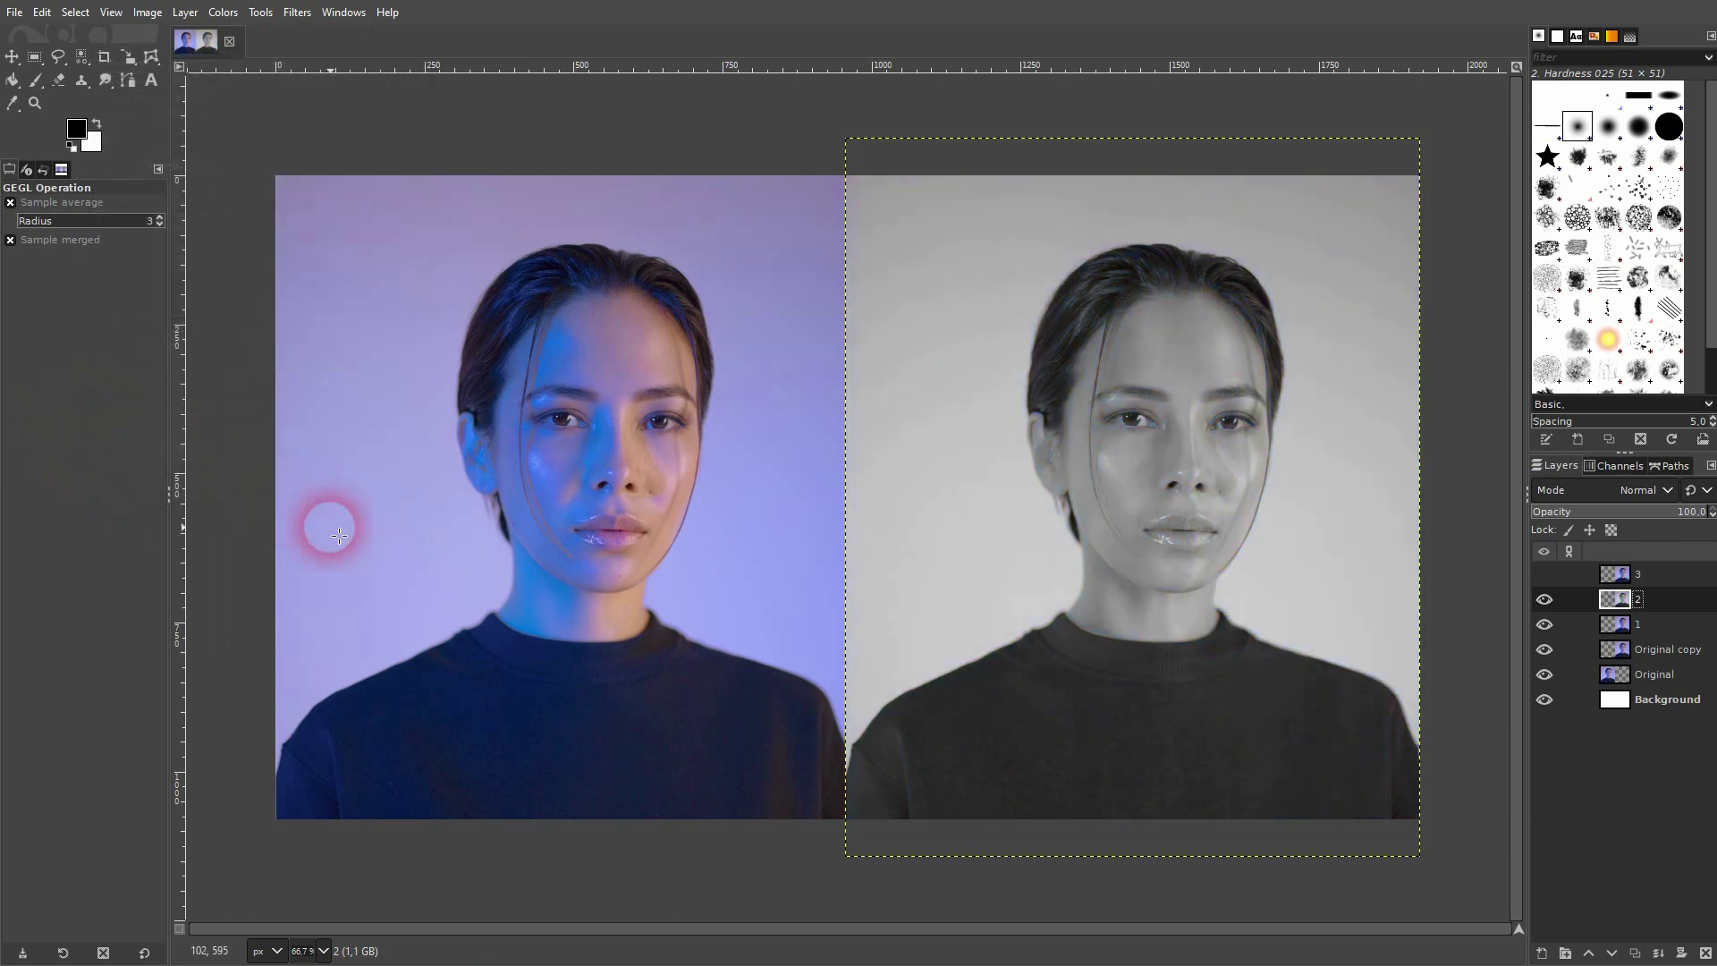
pyautogui.click(1667, 490)
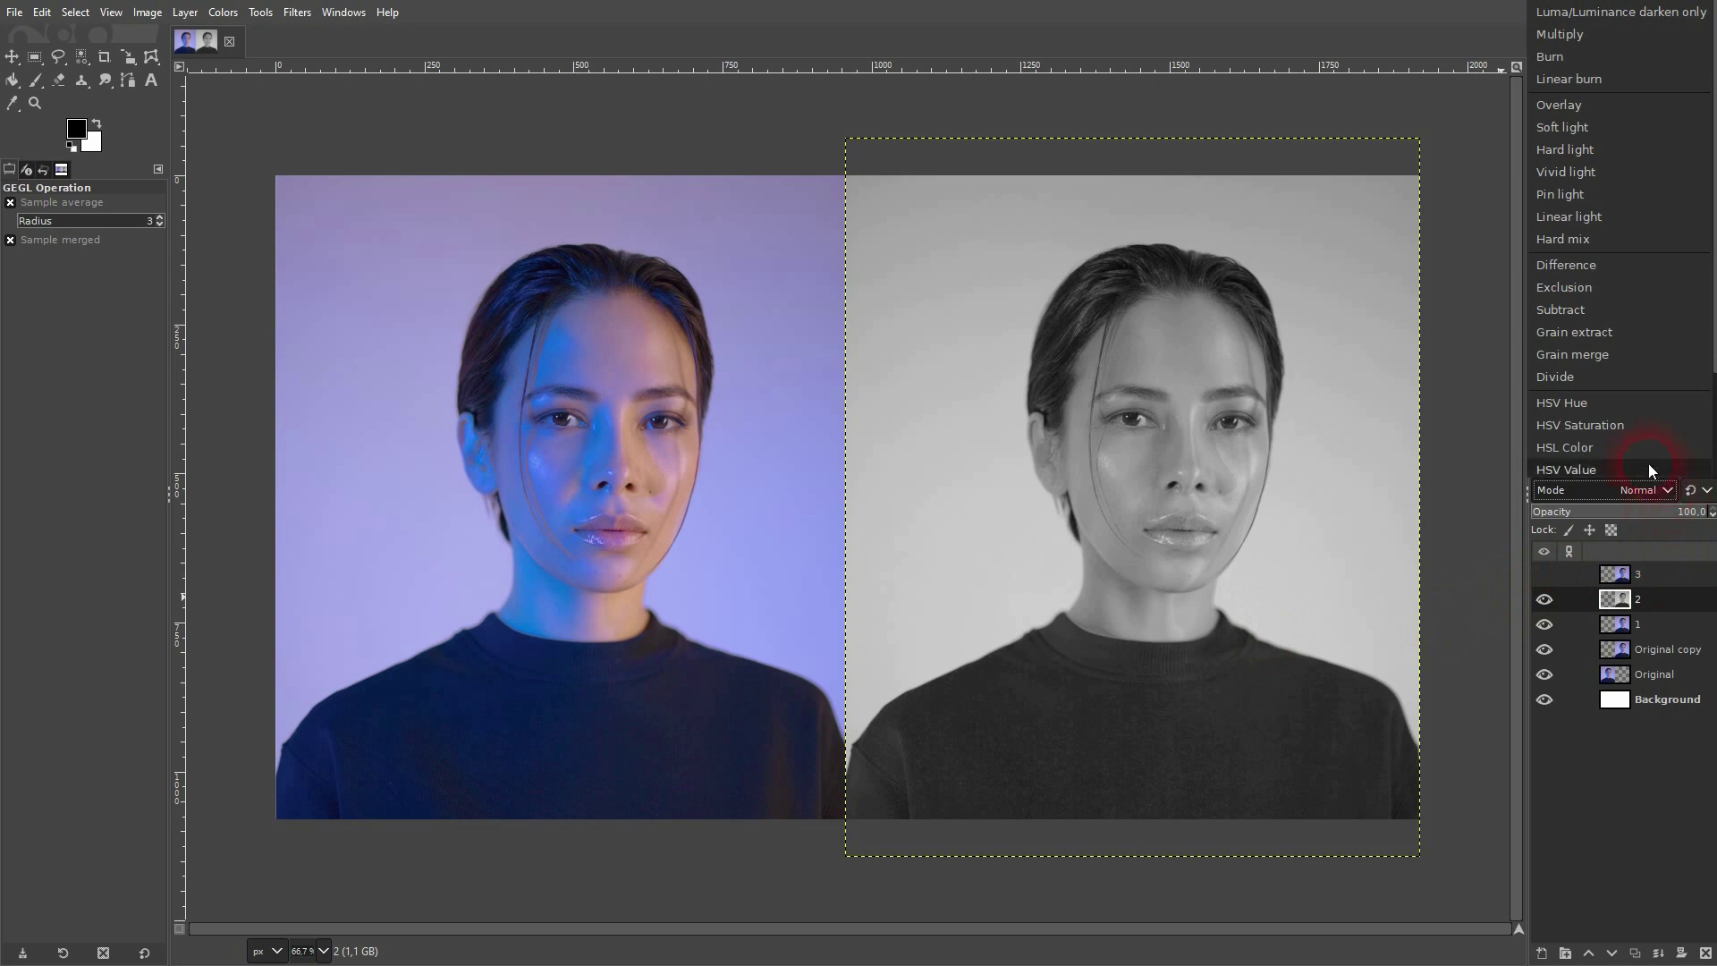
pyautogui.click(1610, 428)
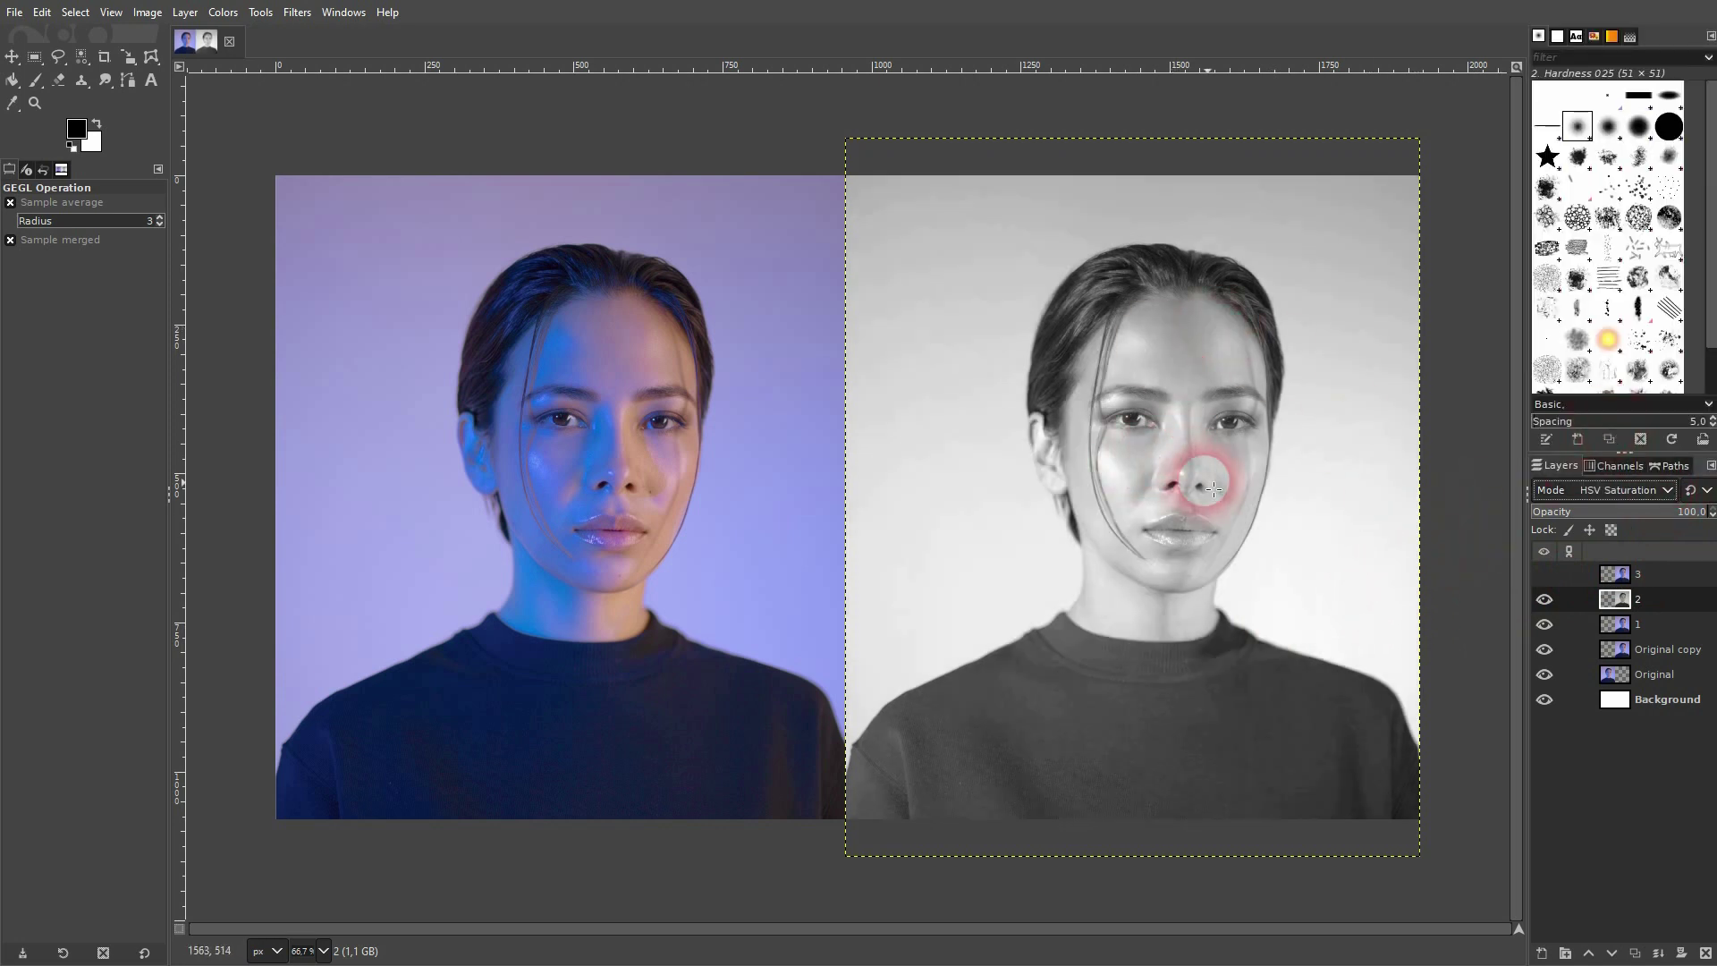
# Show layer 1, set it to Dodge blending, and invert its colours
pyautogui.click(1642, 624)
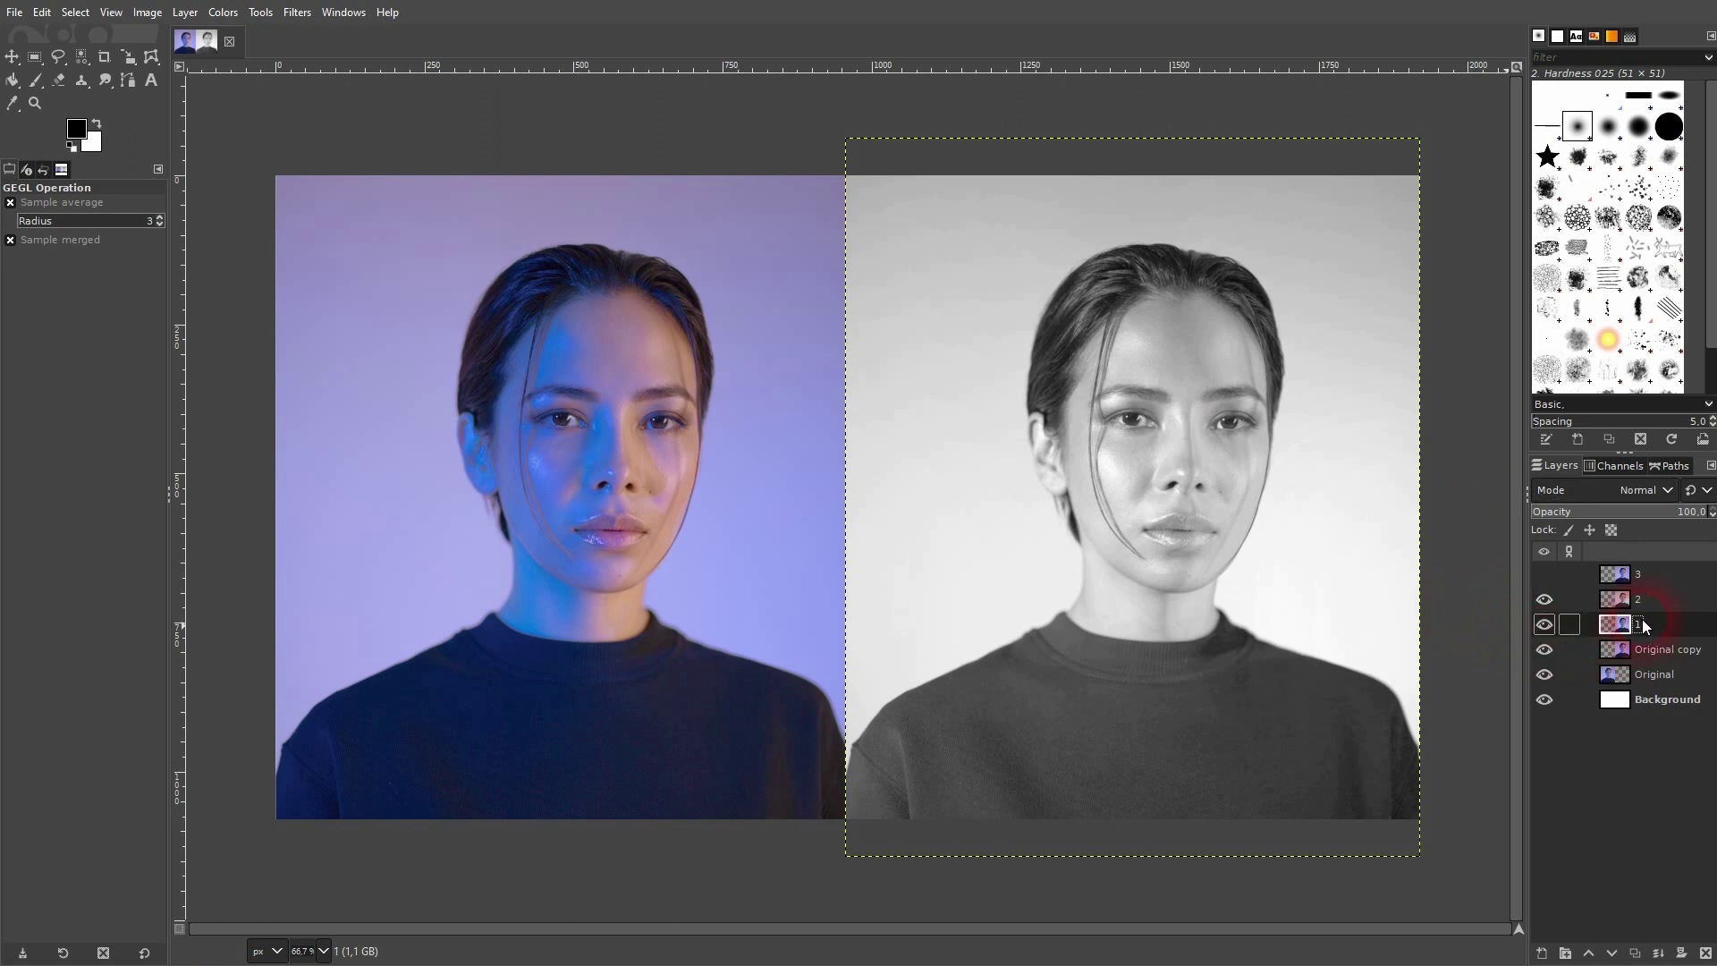
pyautogui.click(1544, 625)
pyautogui.click(1658, 490)
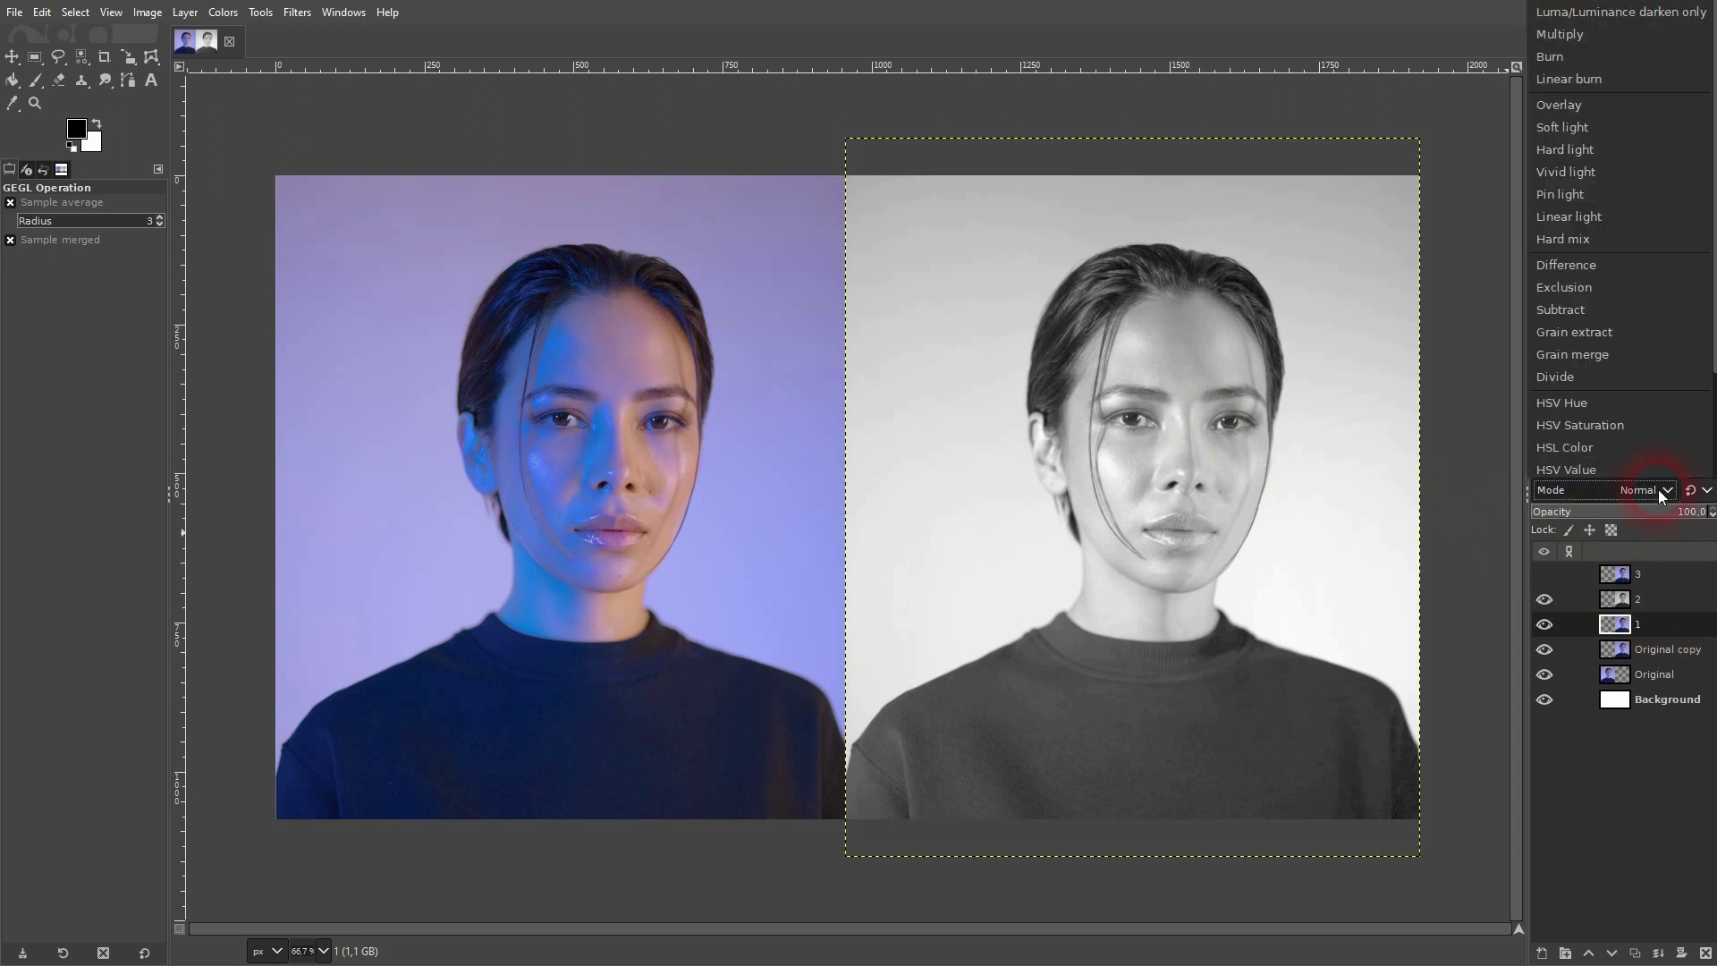
pyautogui.click(1574, 12)
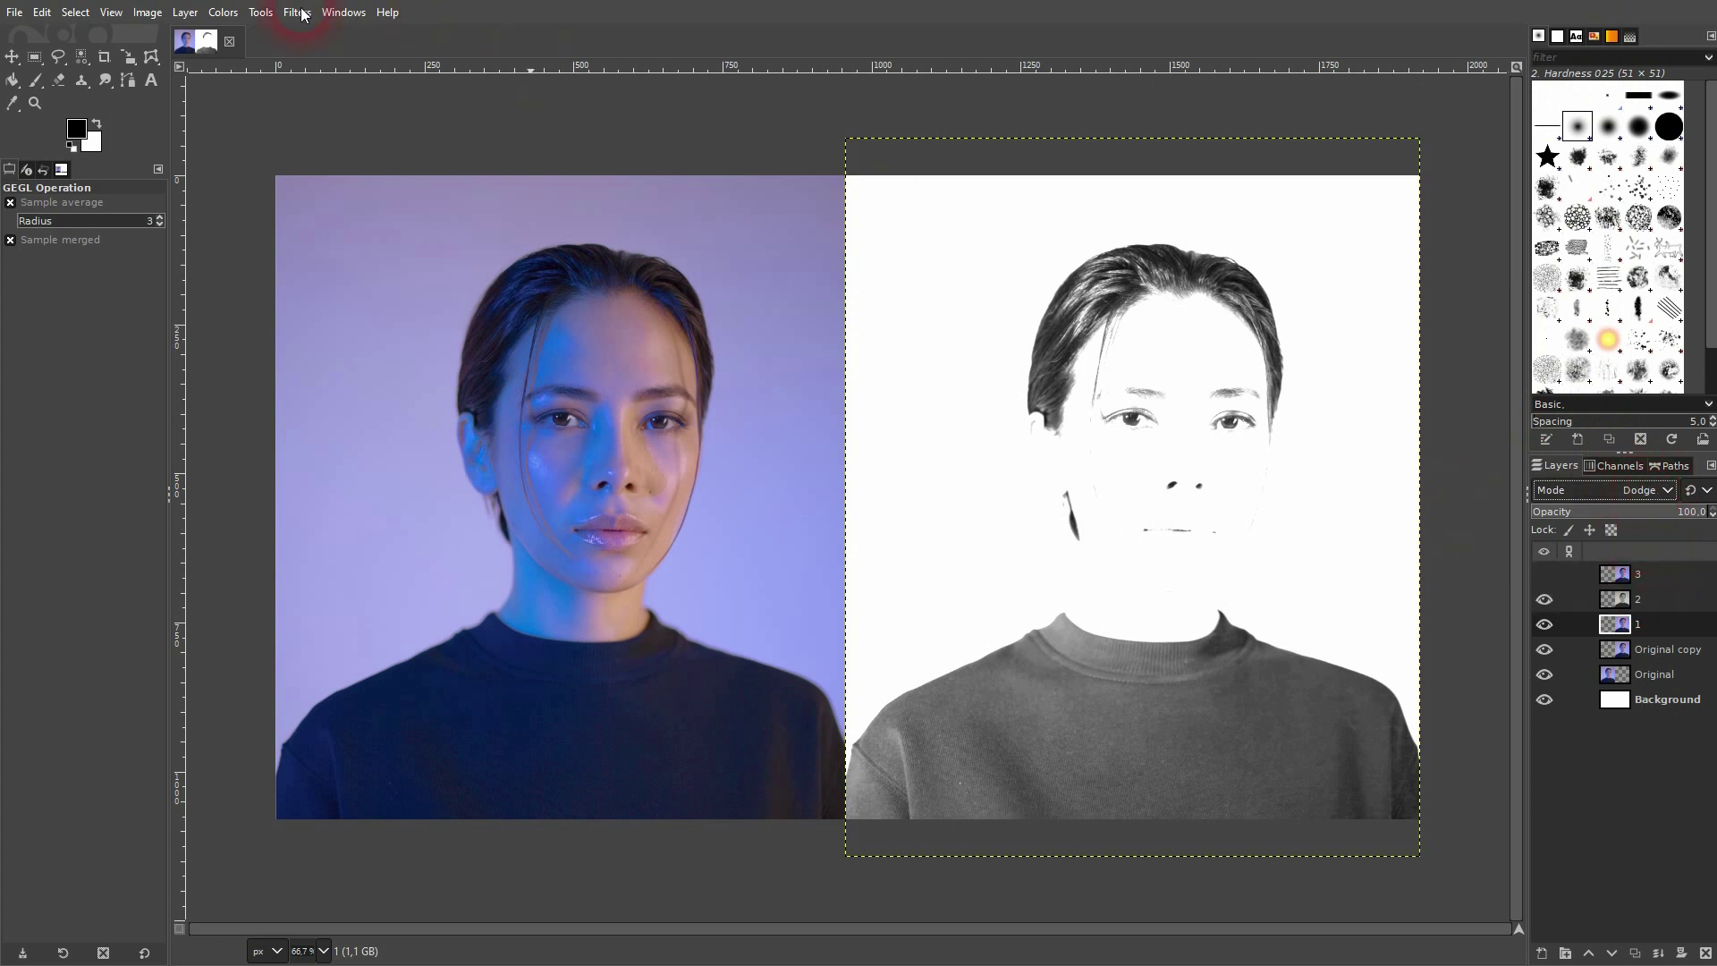
pyautogui.click(222, 13)
pyautogui.click(272, 277)
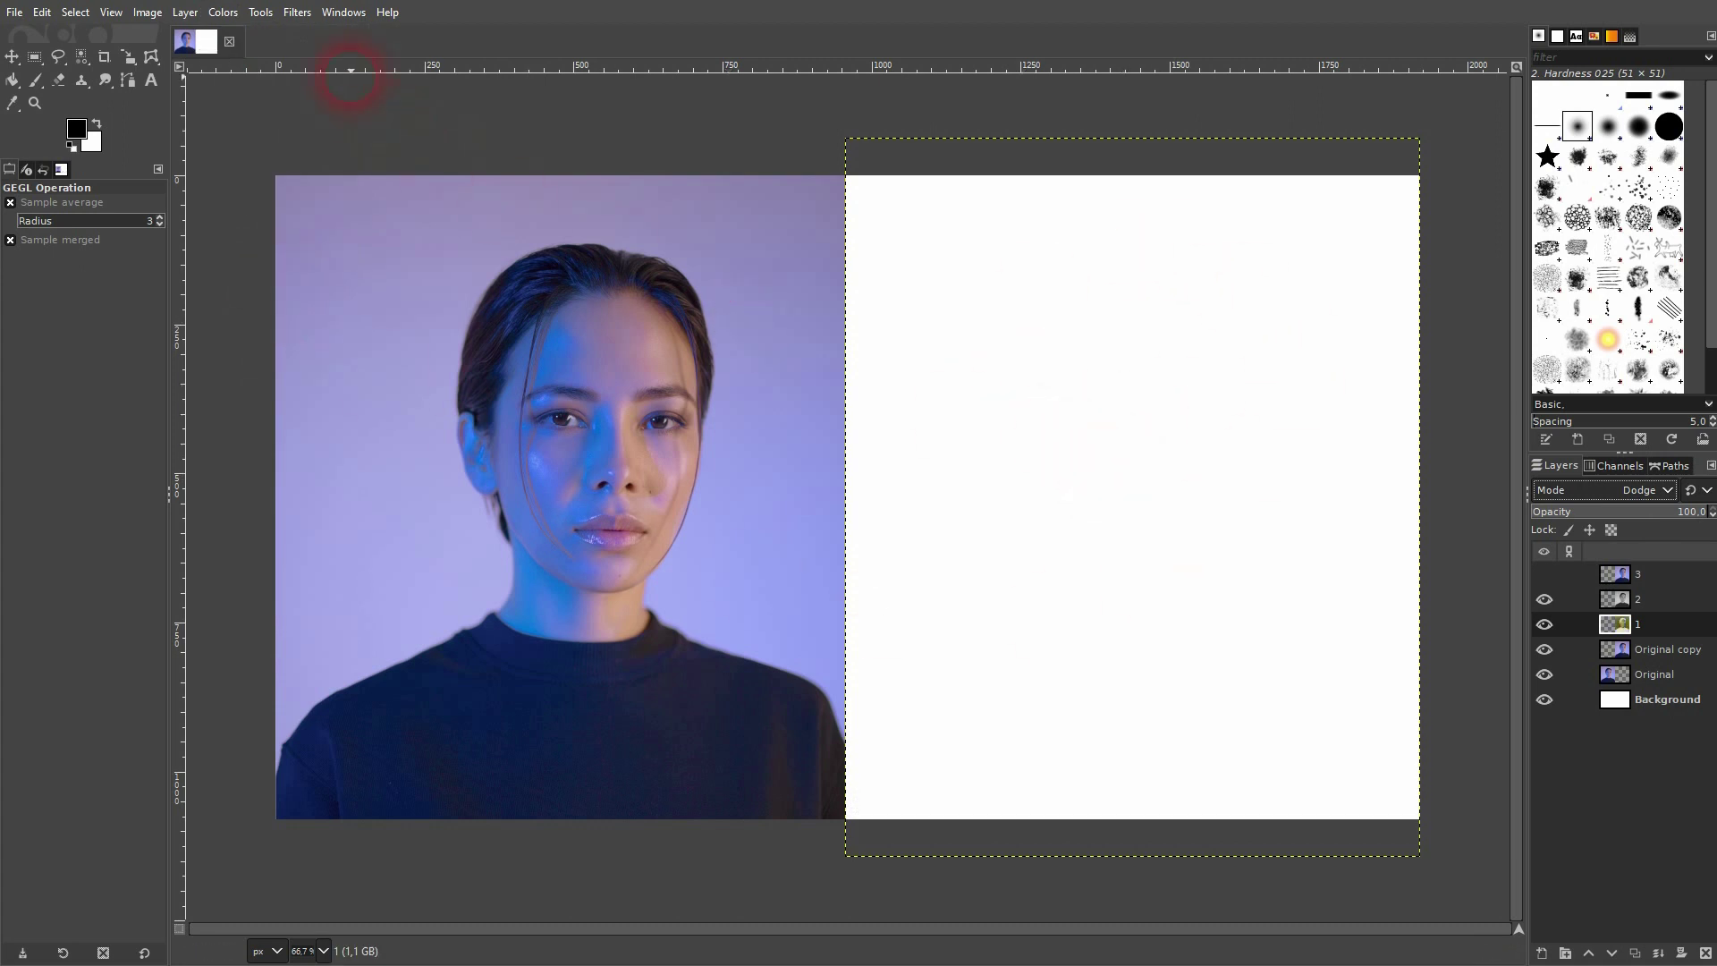
# Apply a Gaussian blur of about 8.93 to layer 1 for light pencil-sketch lines
pyautogui.click(297, 11)
pyautogui.moveTo(404, 142)
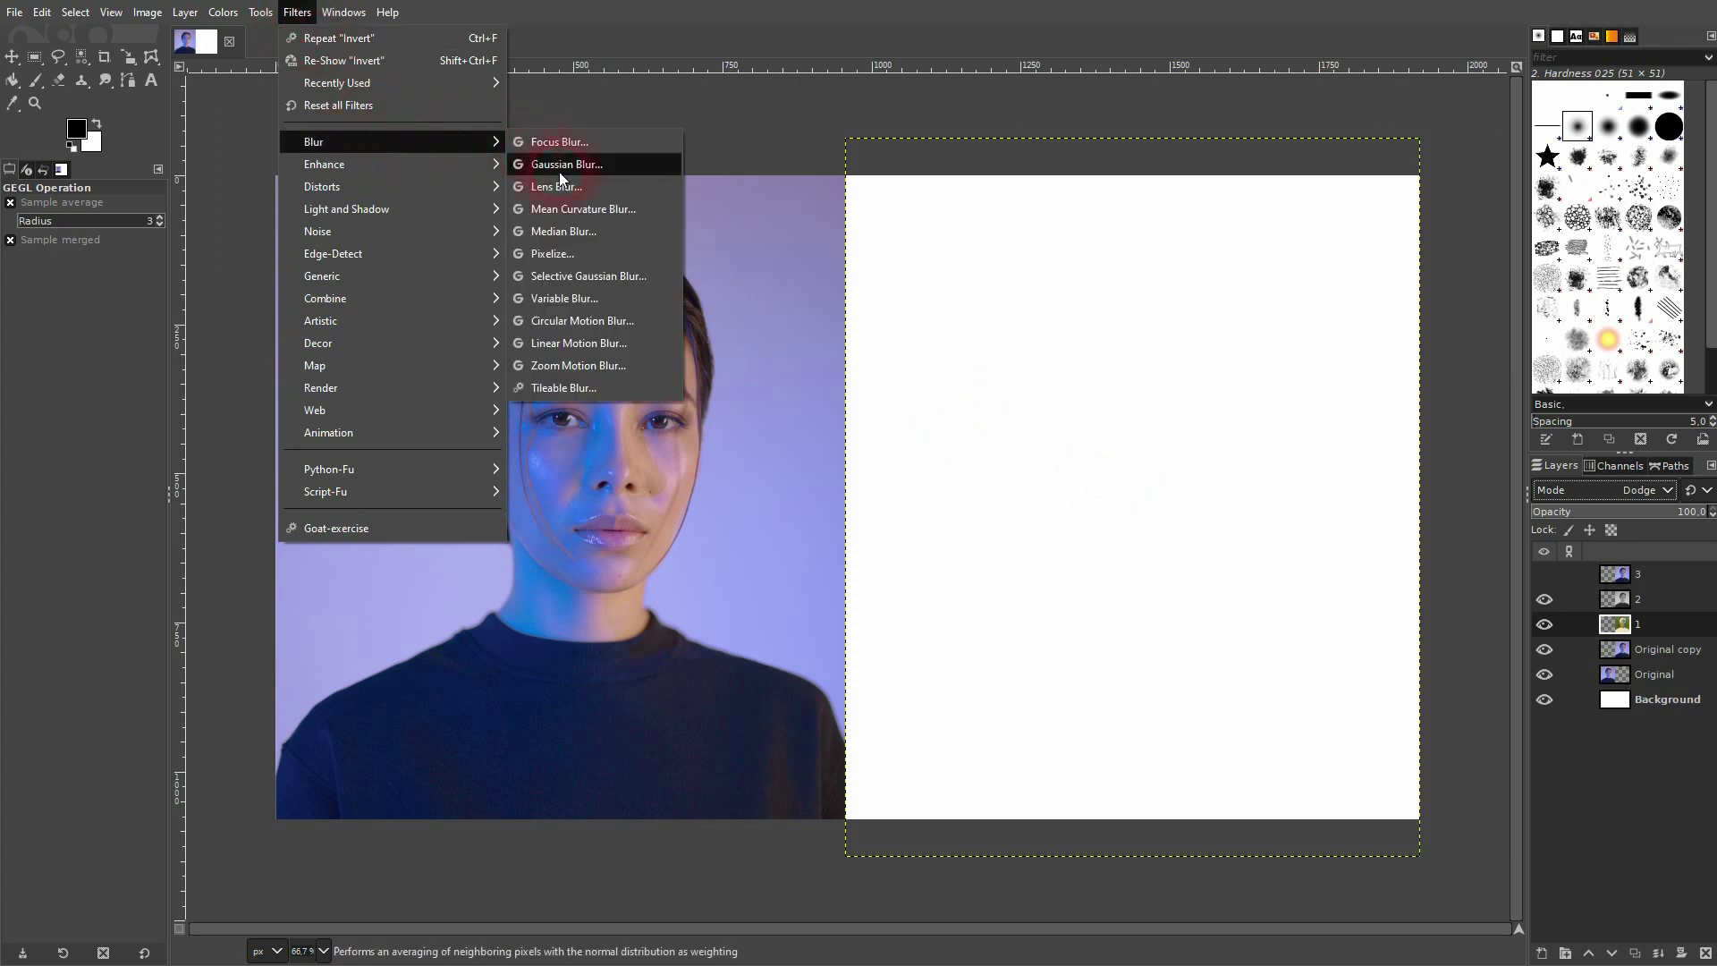
pyautogui.click(566, 165)
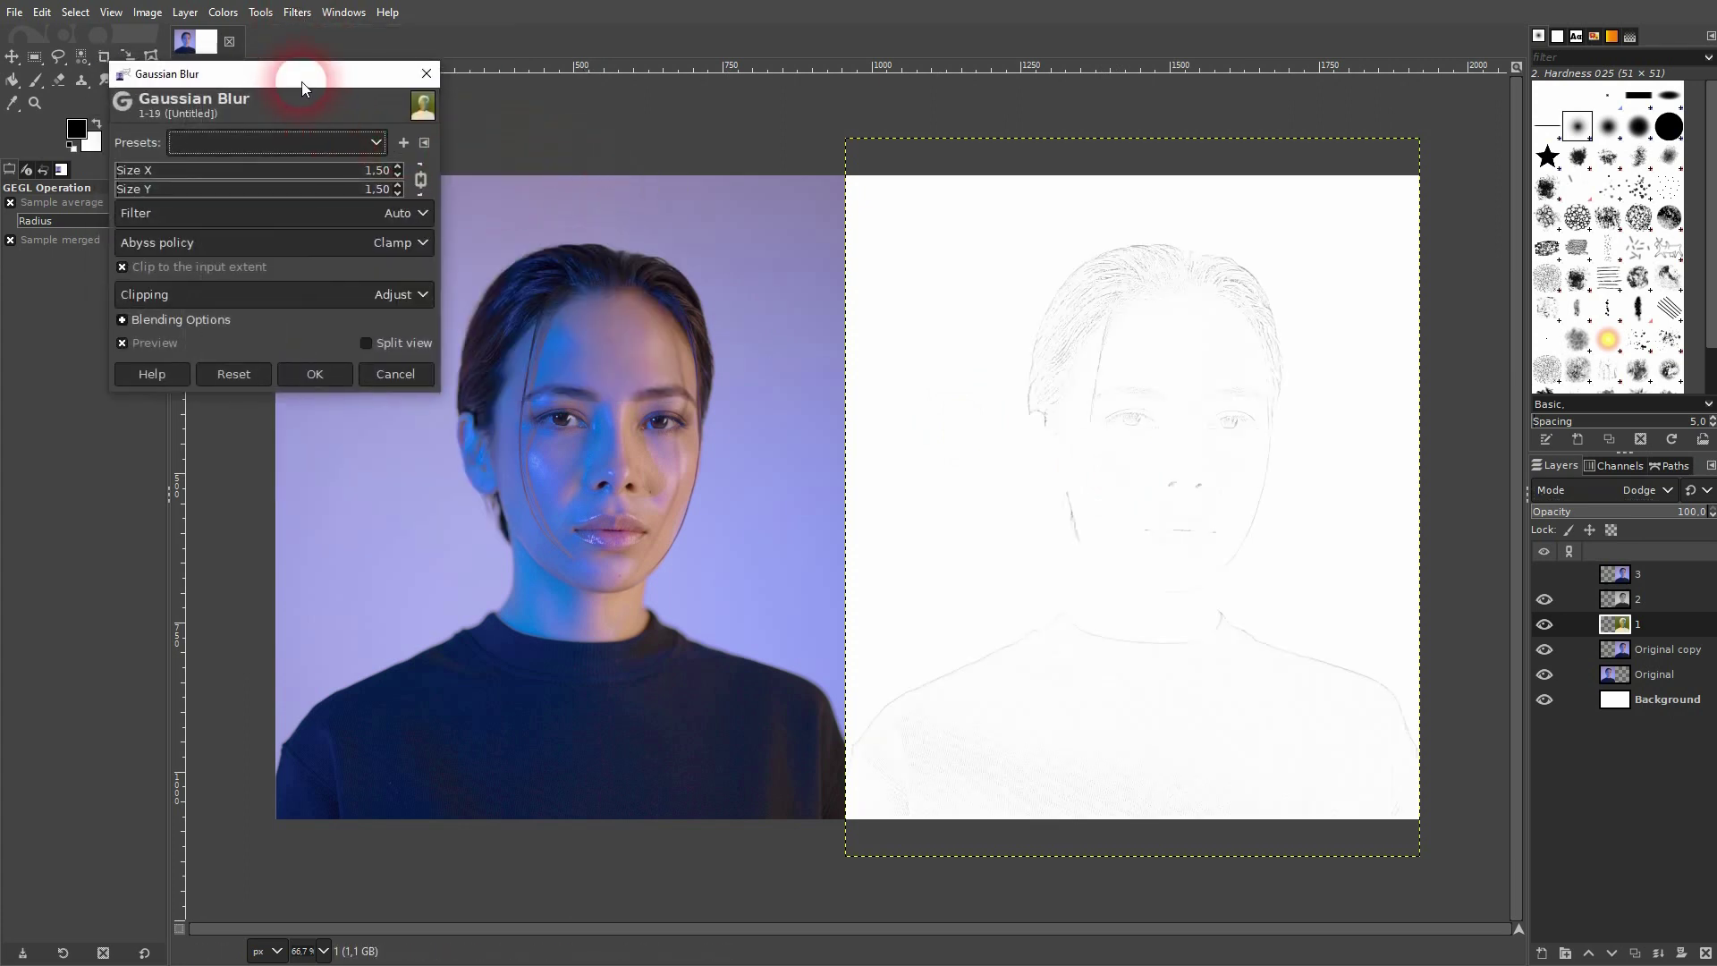
pyautogui.click(392, 361)
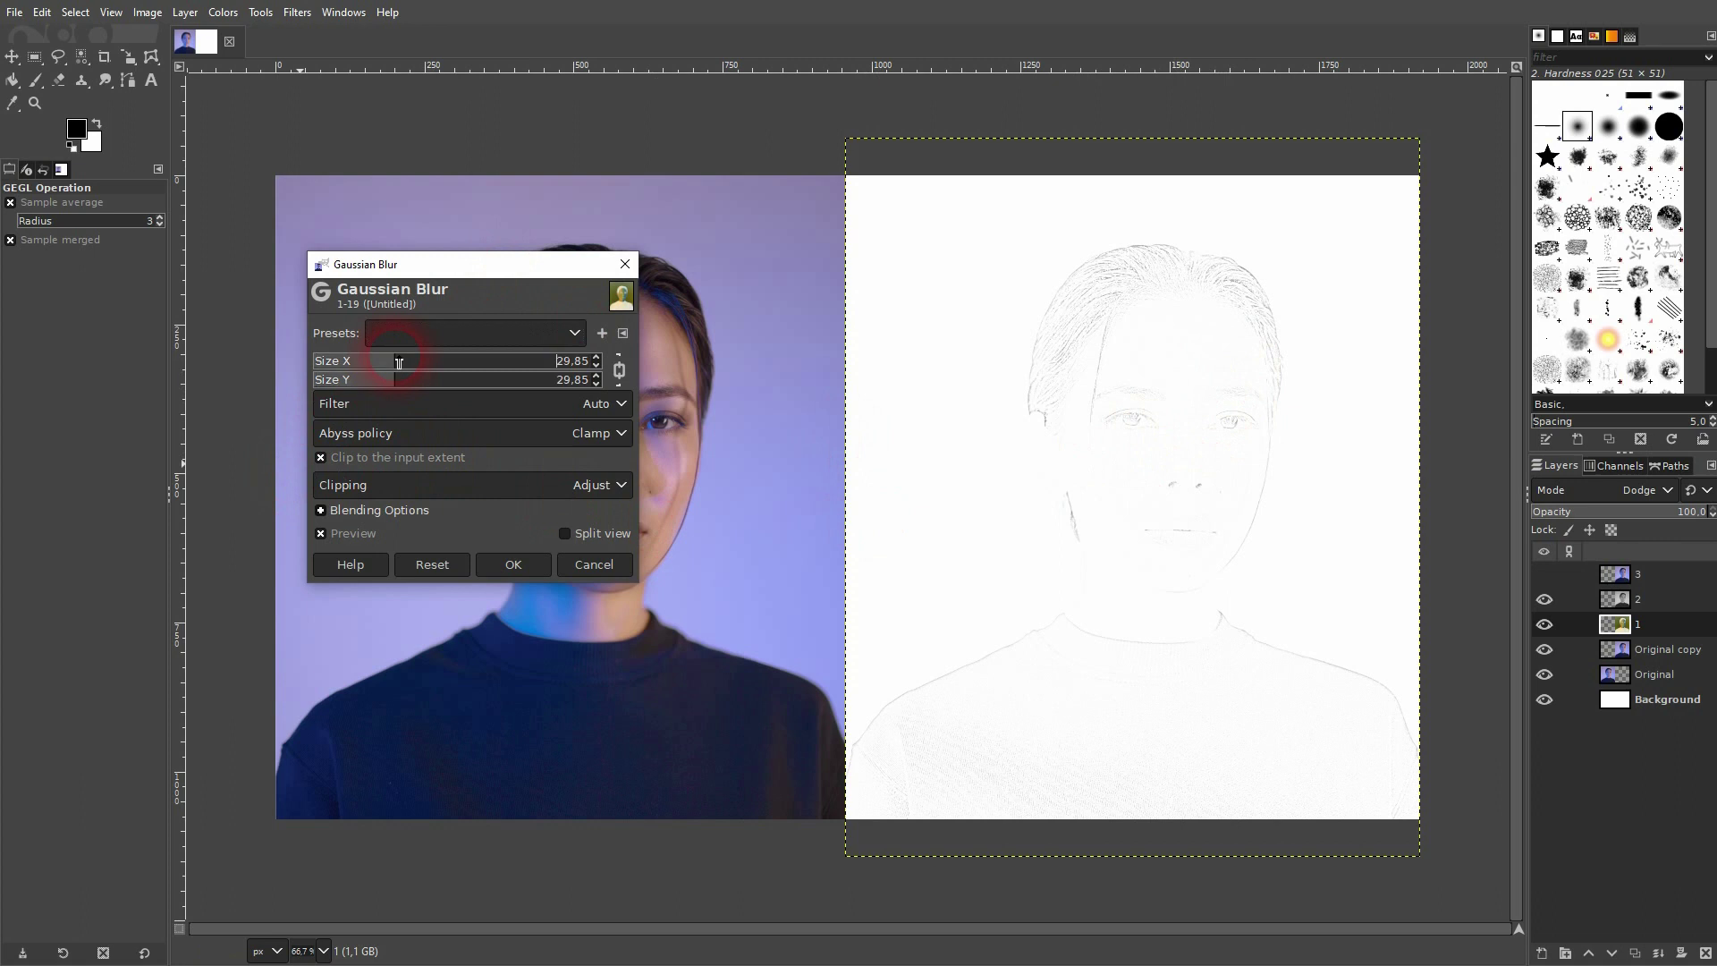
pyautogui.click(519, 364)
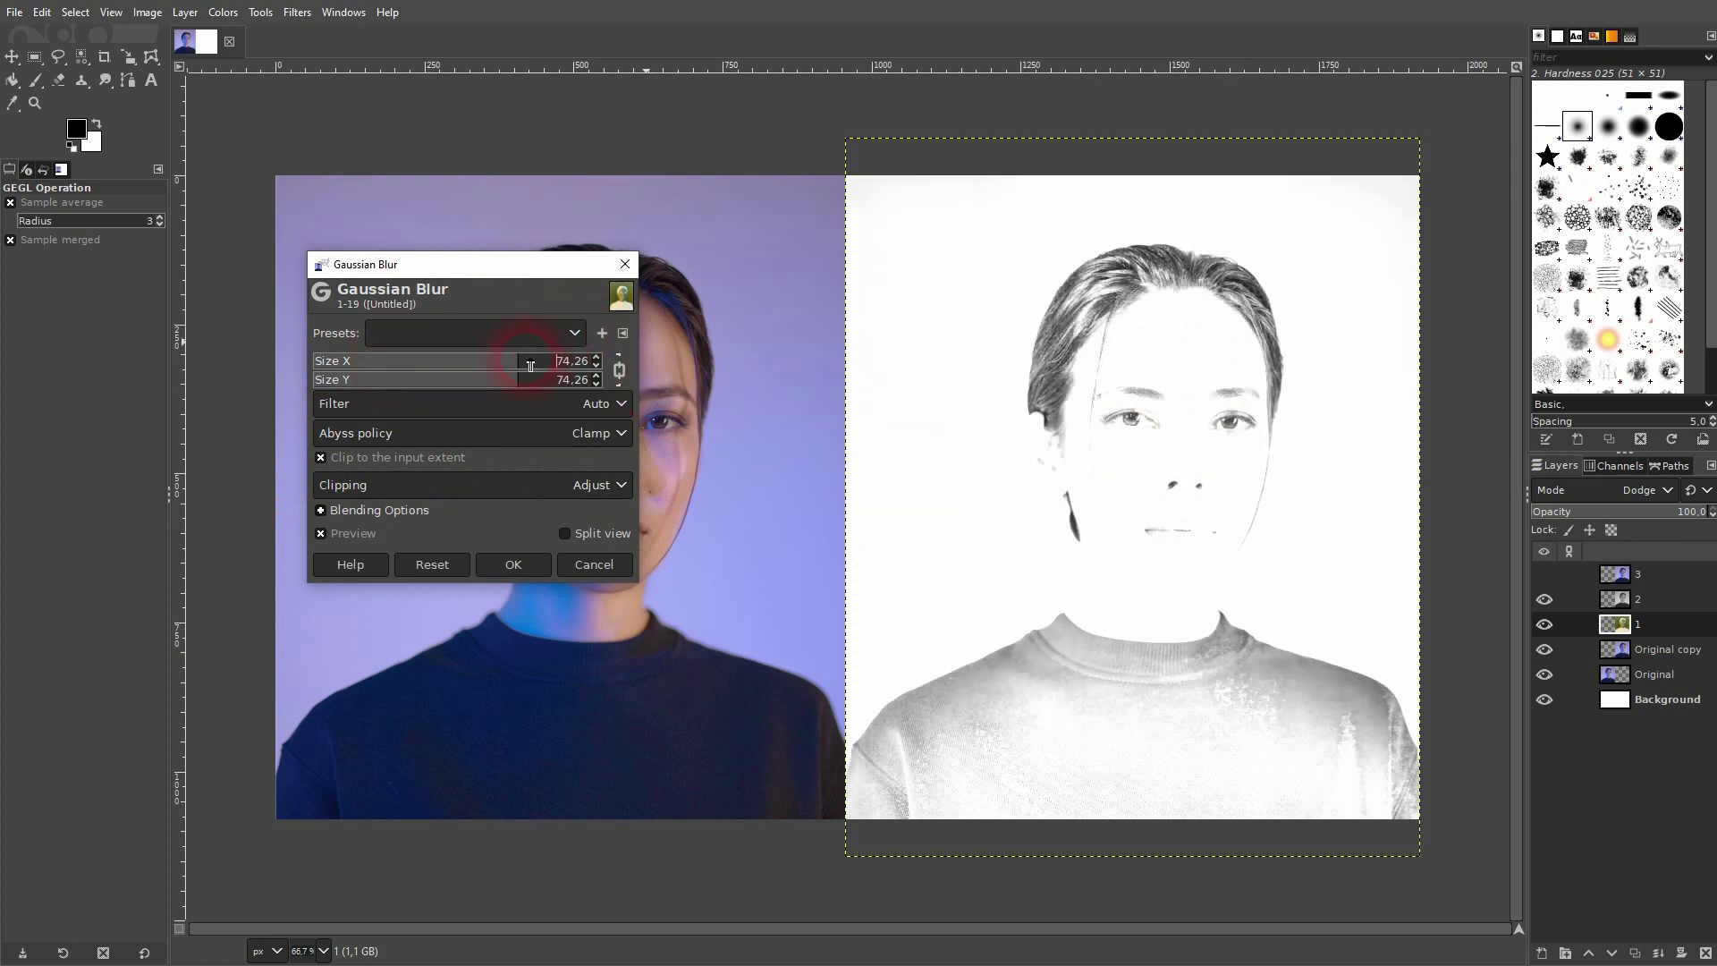
pyautogui.moveTo(518, 361); pyautogui.dragTo(348, 367)
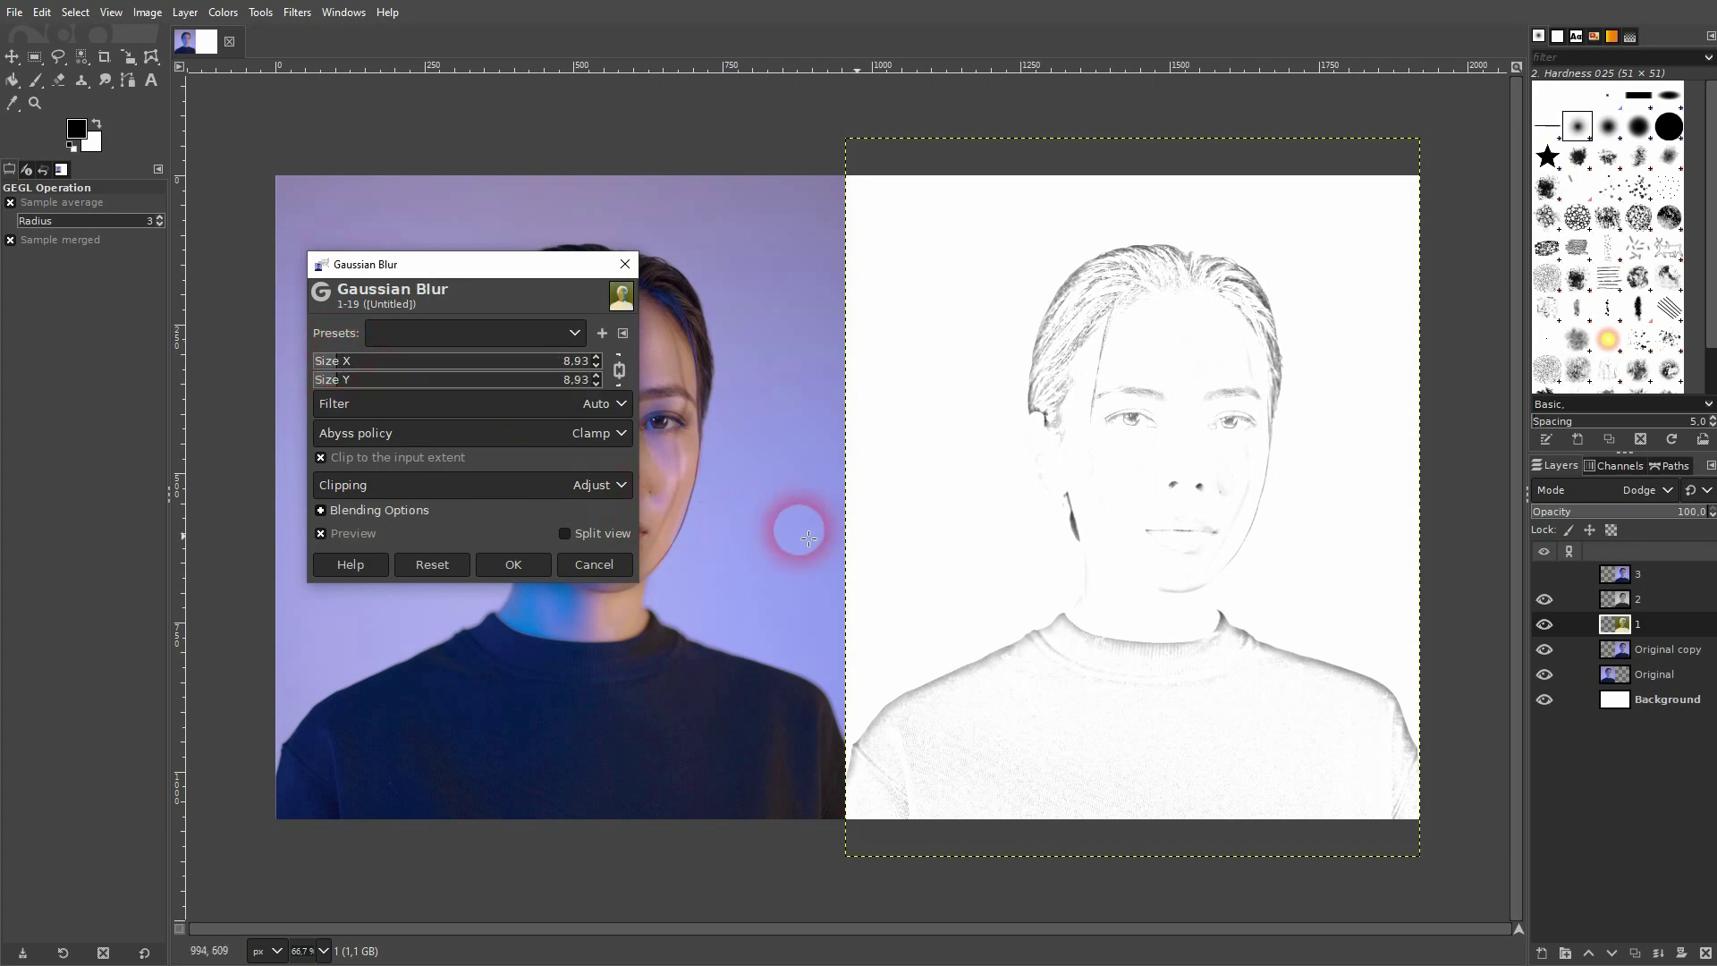
pyautogui.click(517, 564)
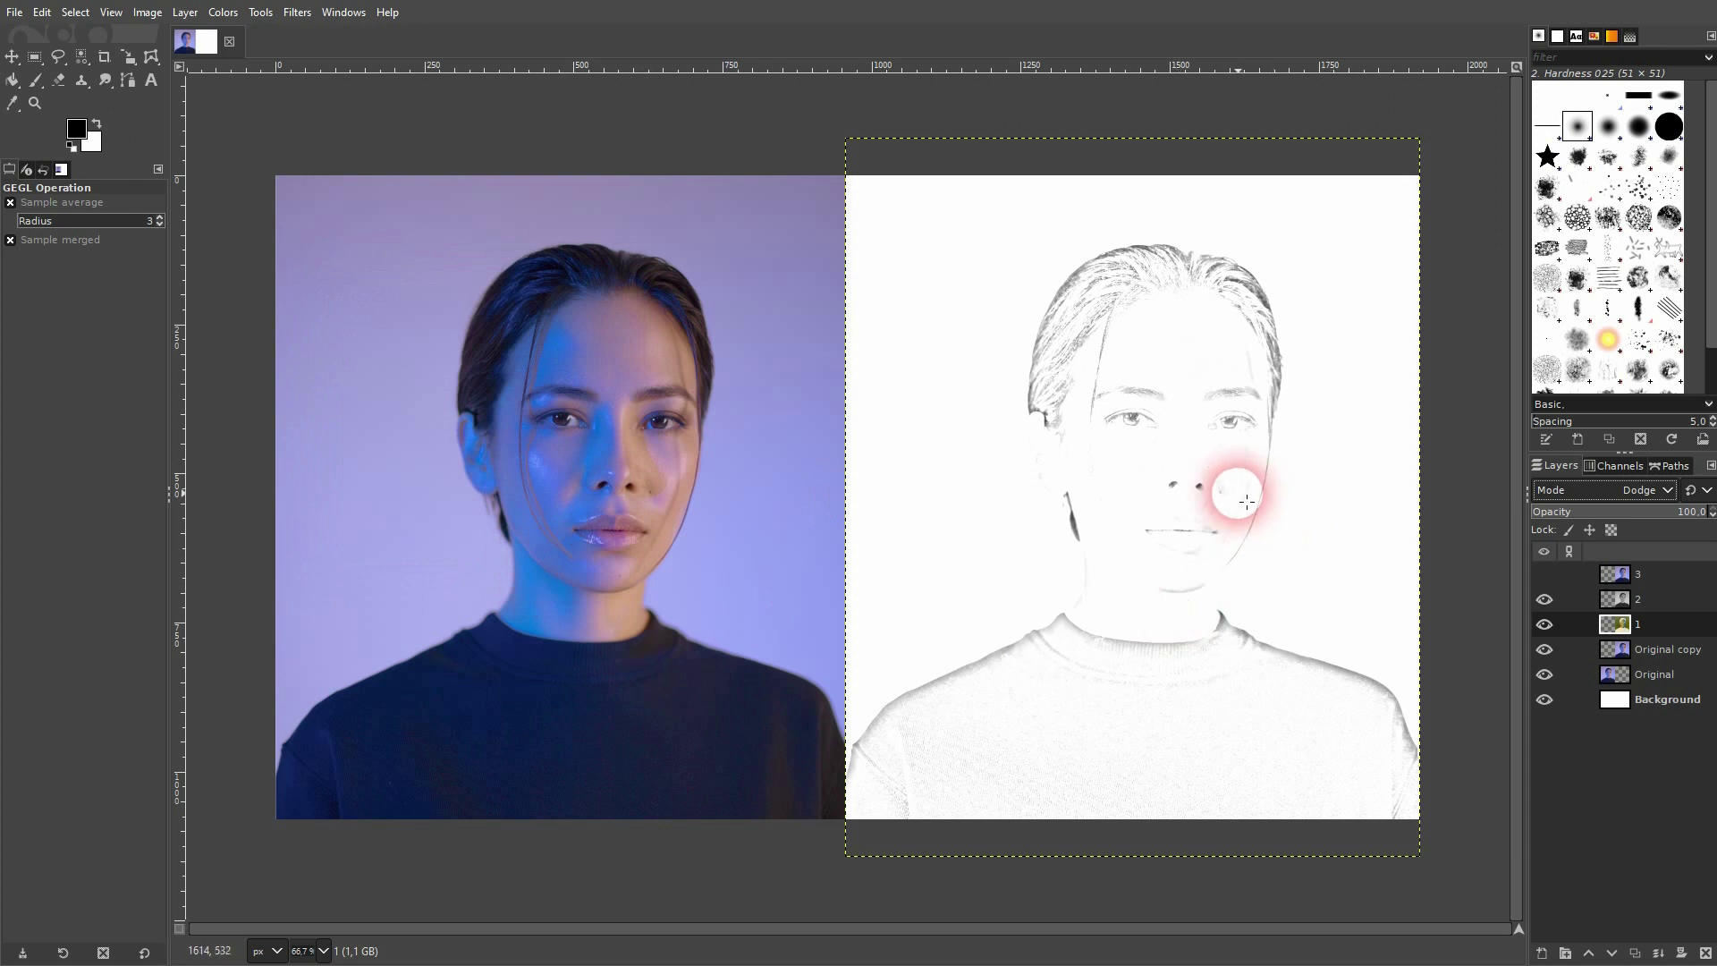
pyautogui.click(229, 17)
# Apply Levels to layer 1, raising the black input and setting gamma to 1.01
pyautogui.click(267, 217)
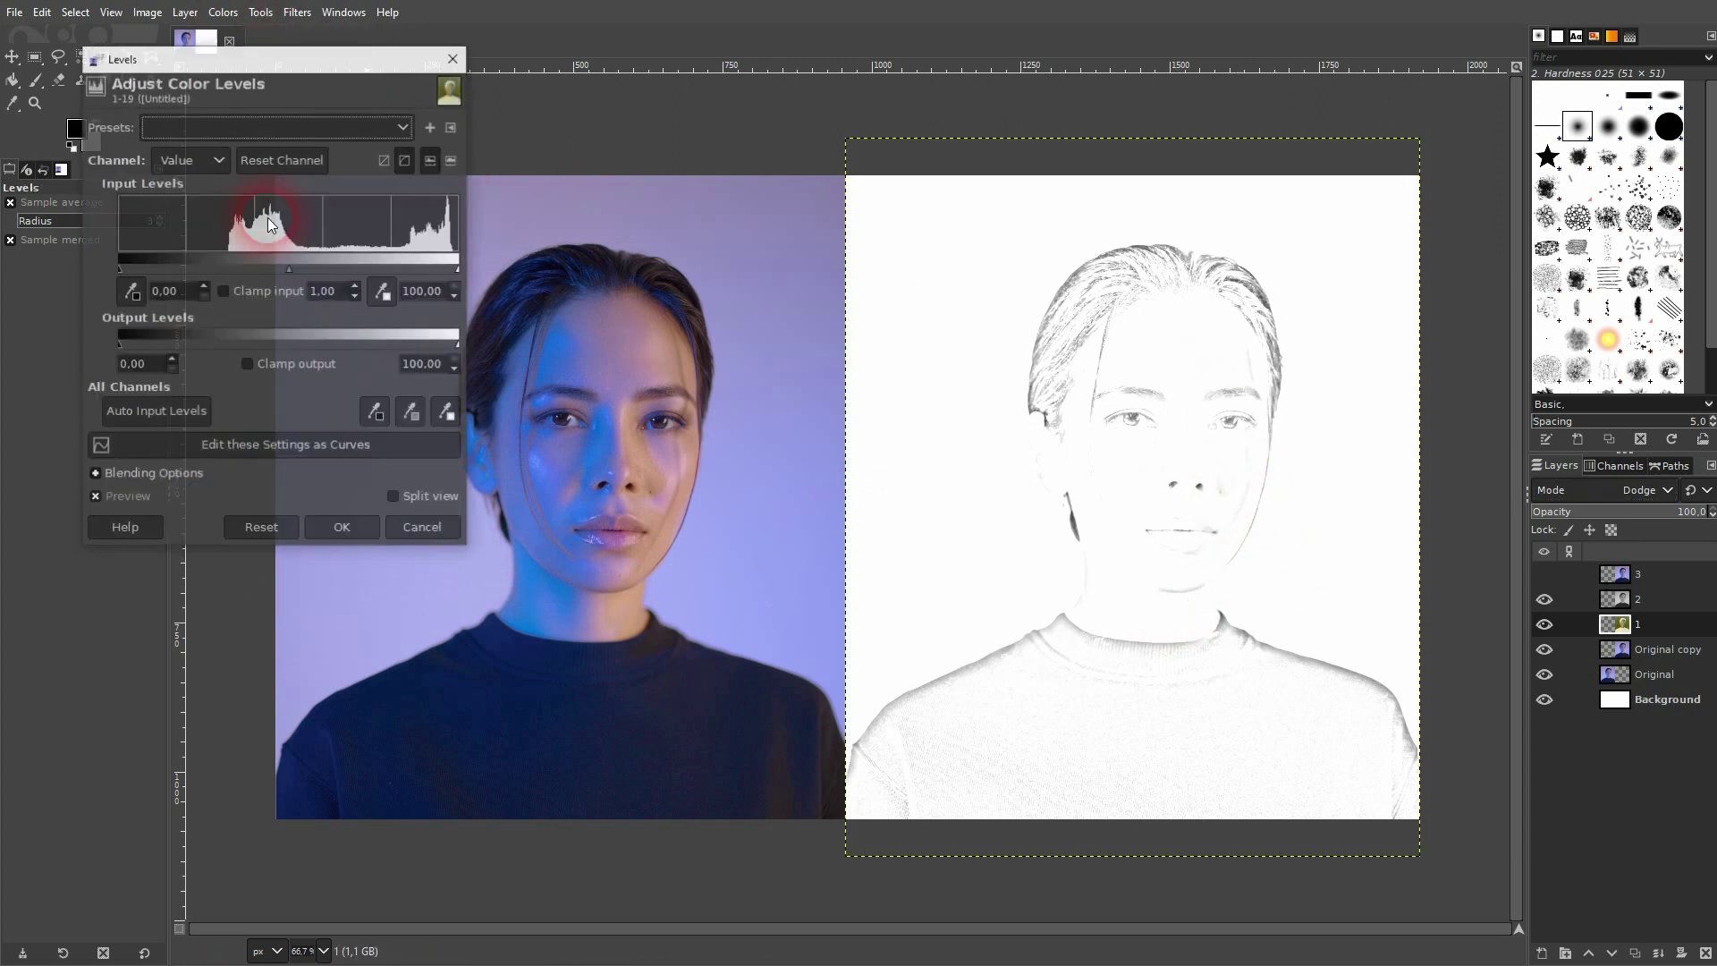
pyautogui.moveTo(125, 270)
pyautogui.mouseDown()
pyautogui.moveTo(220, 270)
pyautogui.moveTo(118, 270)
pyautogui.mouseUp()
pyautogui.click(279, 270)
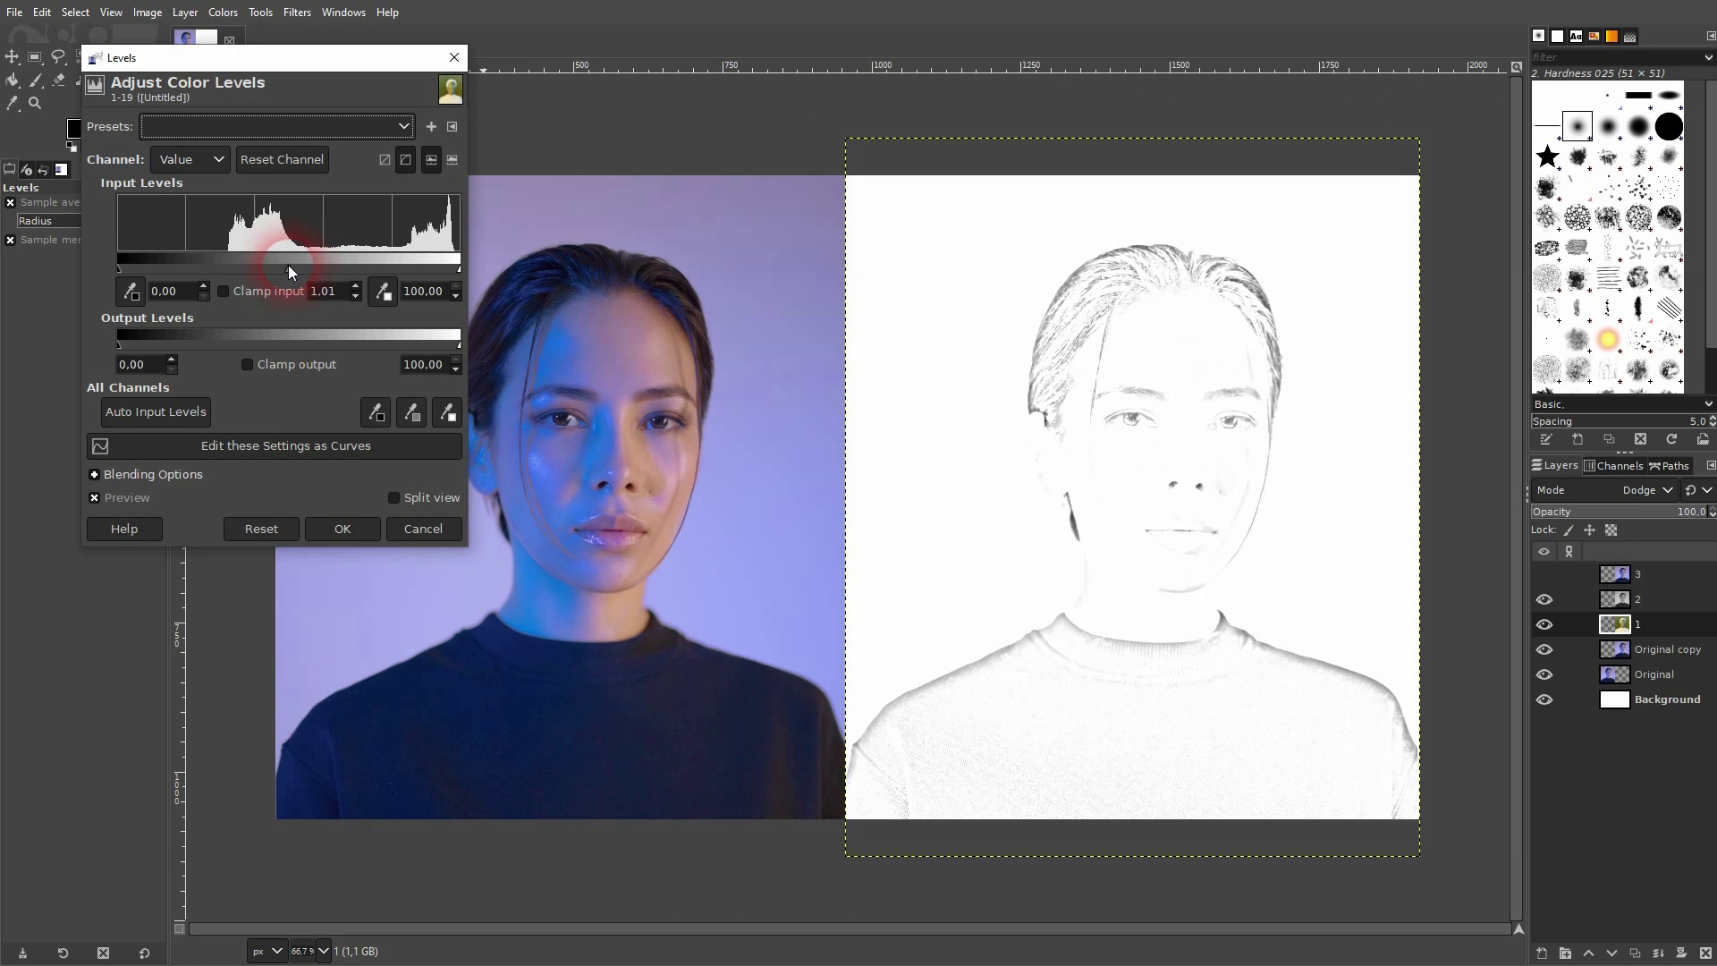
pyautogui.moveTo(288, 265)
pyautogui.mouseDown()
pyautogui.moveTo(314, 272)
pyautogui.moveTo(288, 270)
pyautogui.mouseUp()
pyautogui.click(362, 532)
# Show layer 3 and set it to Multiply blending
pyautogui.click(1544, 575)
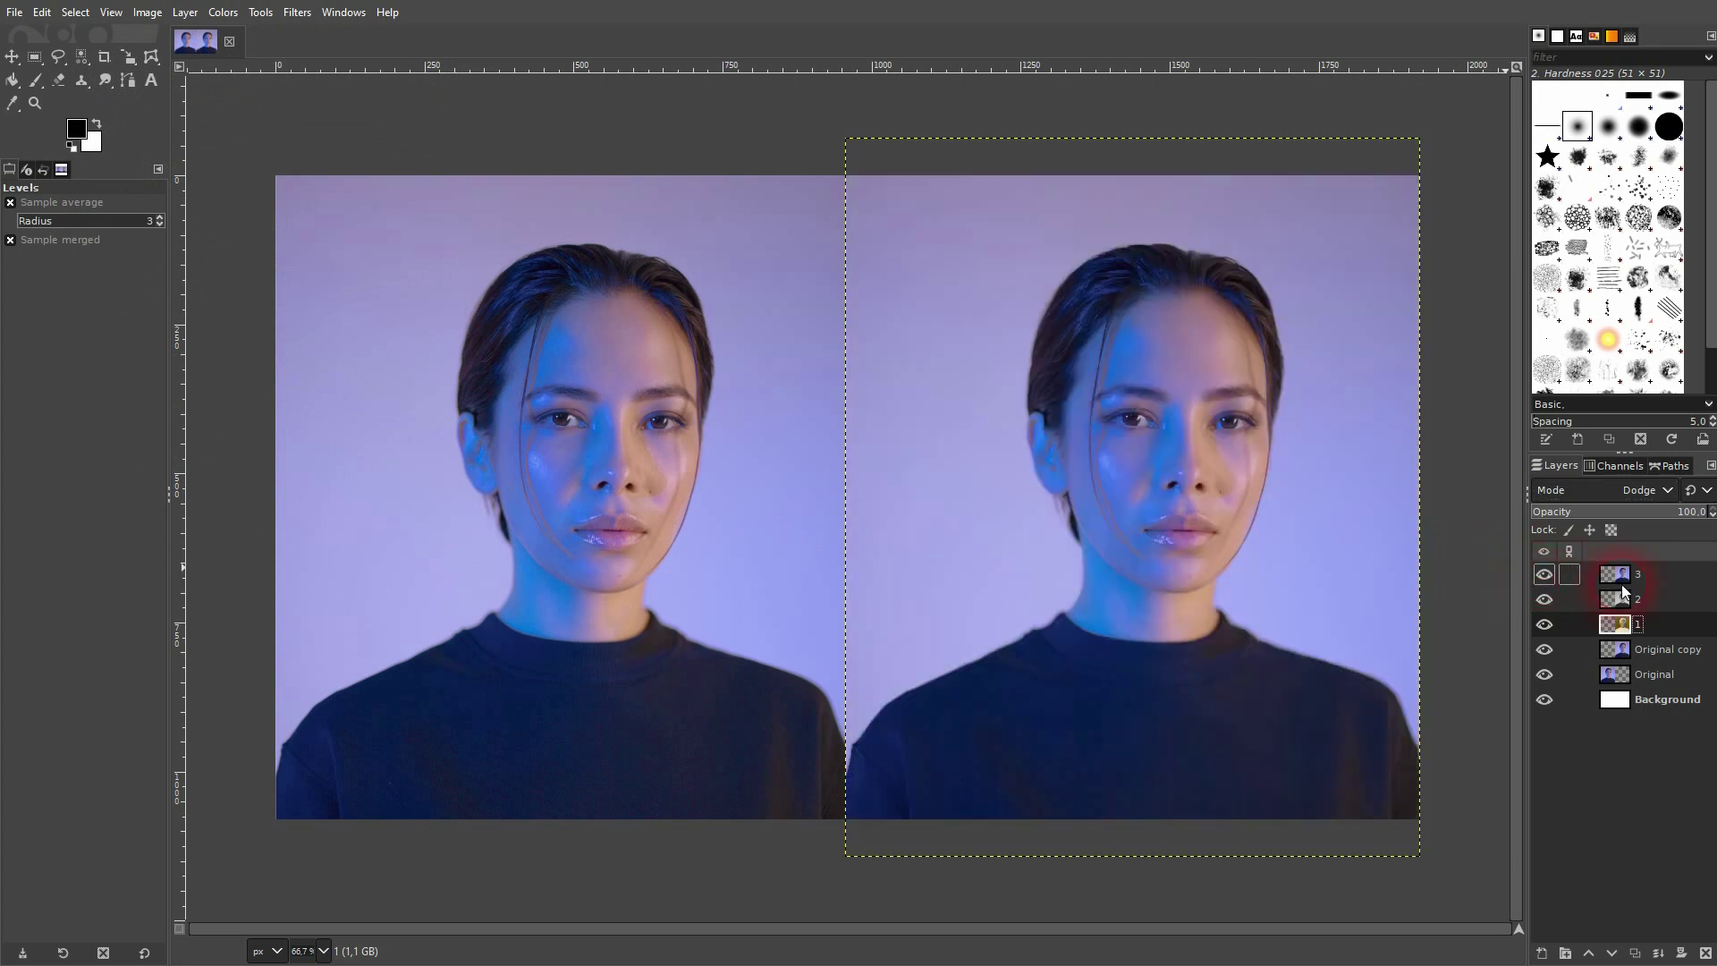
pyautogui.click(1641, 577)
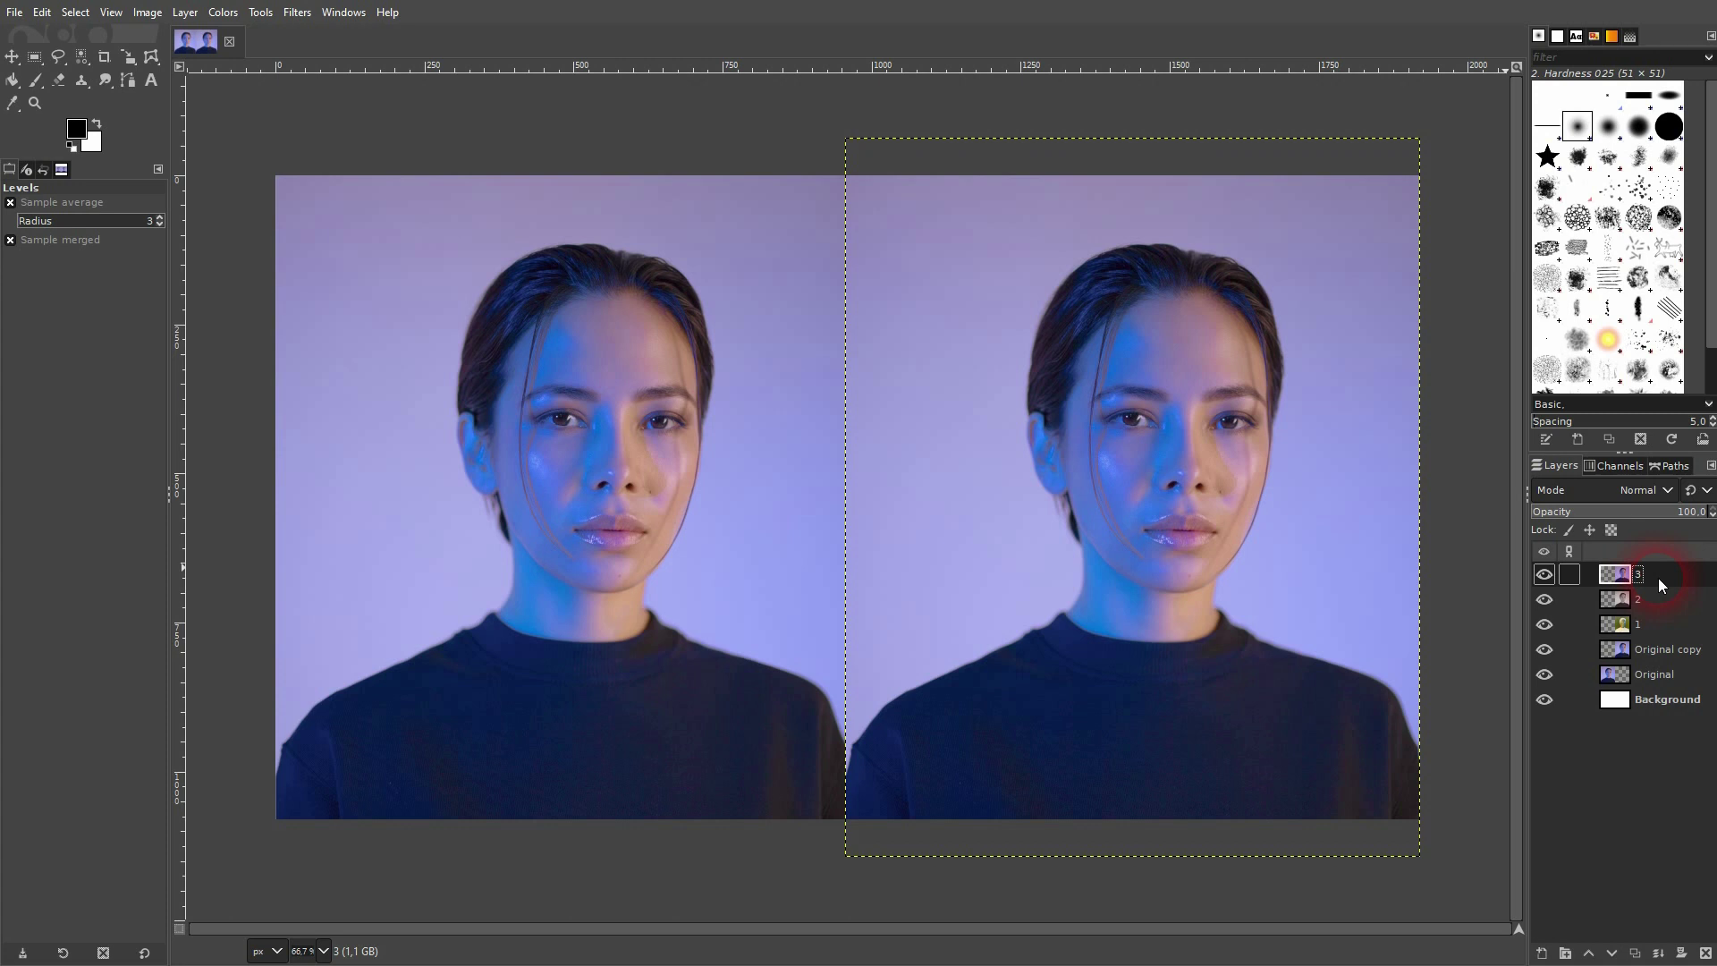
pyautogui.click(1649, 492)
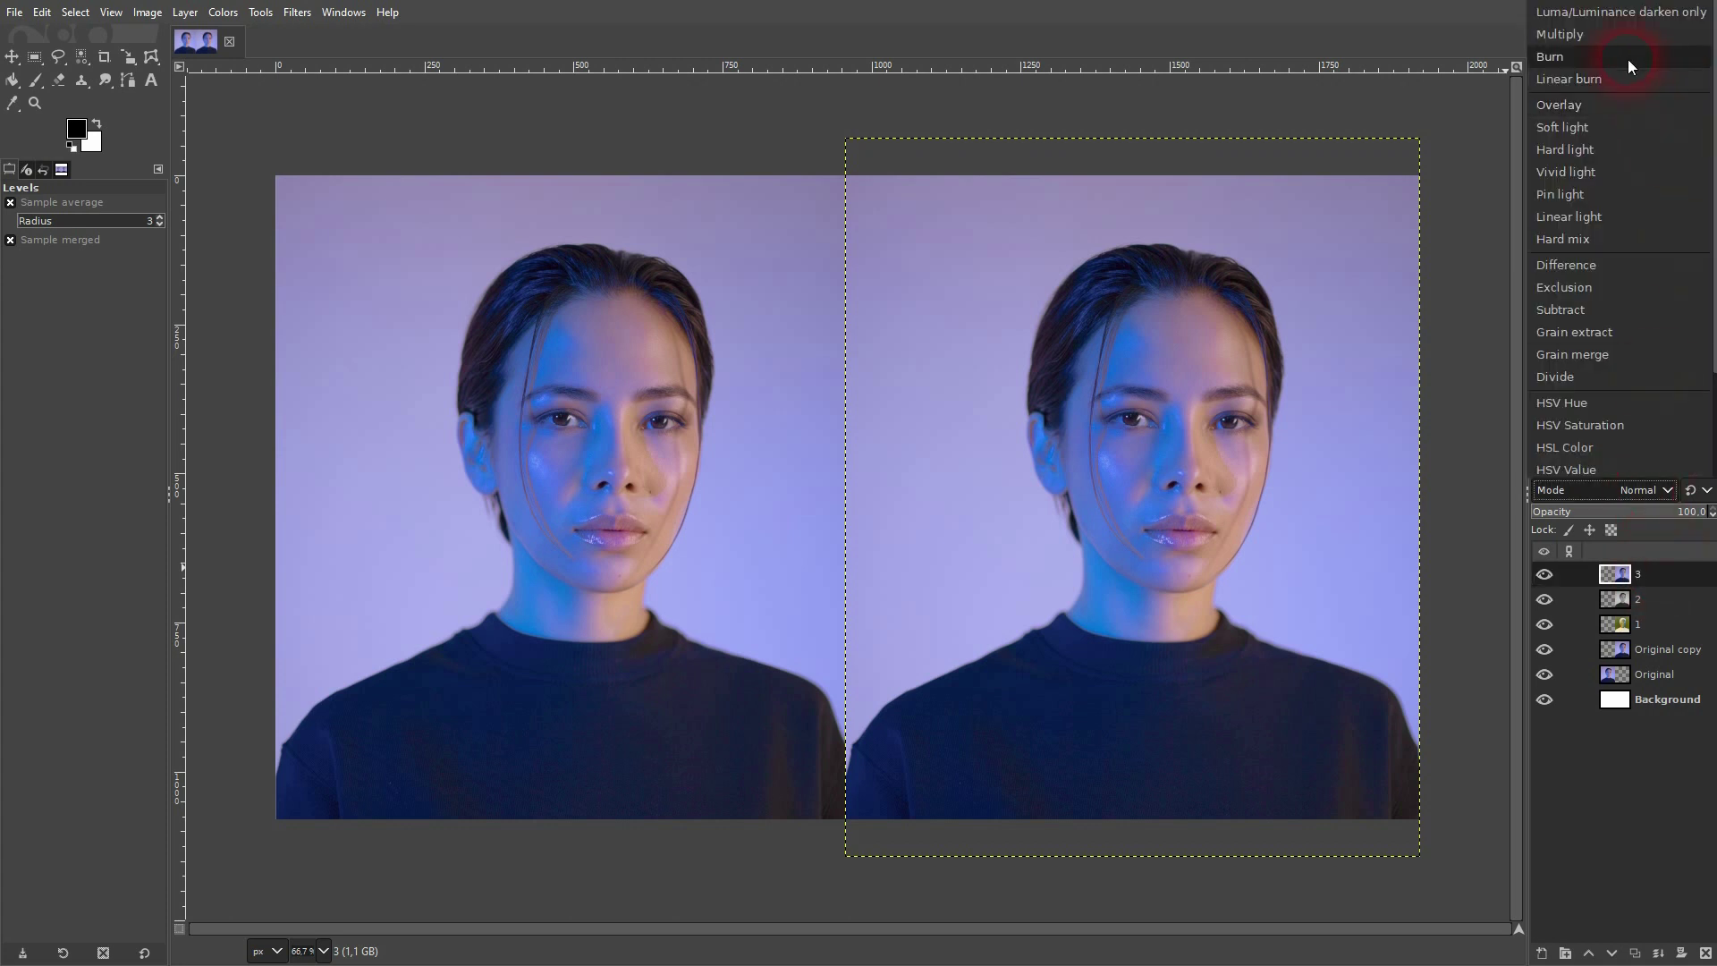
pyautogui.click(1595, 33)
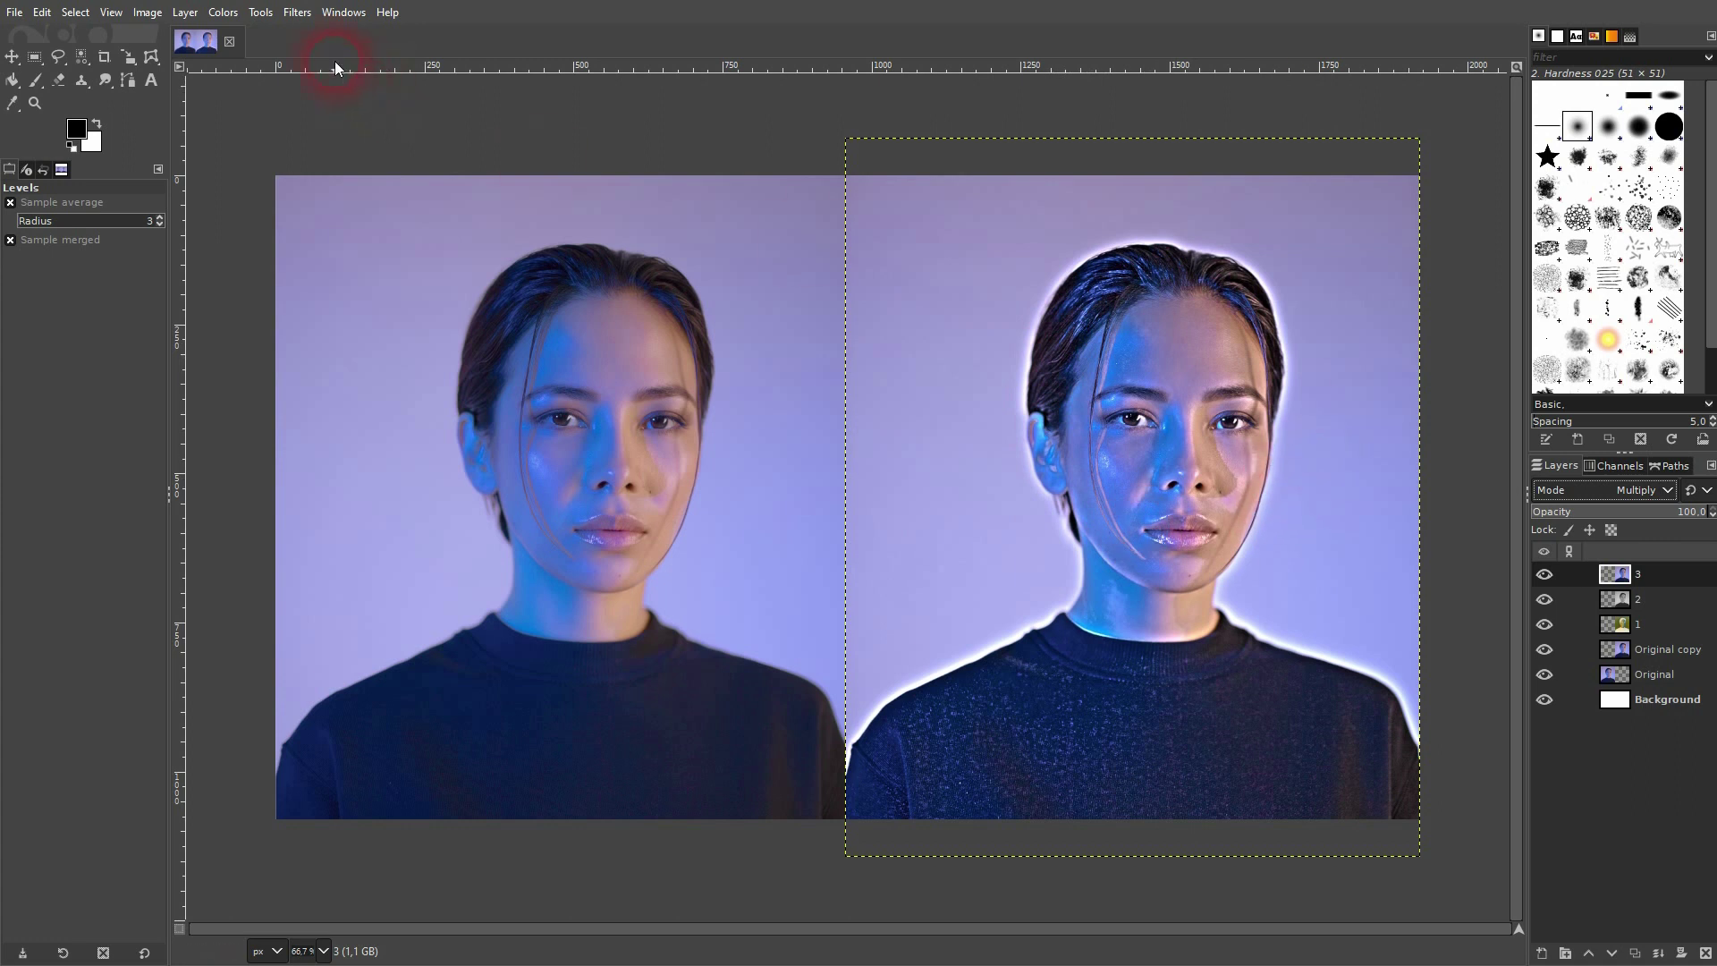
pyautogui.click(294, 12)
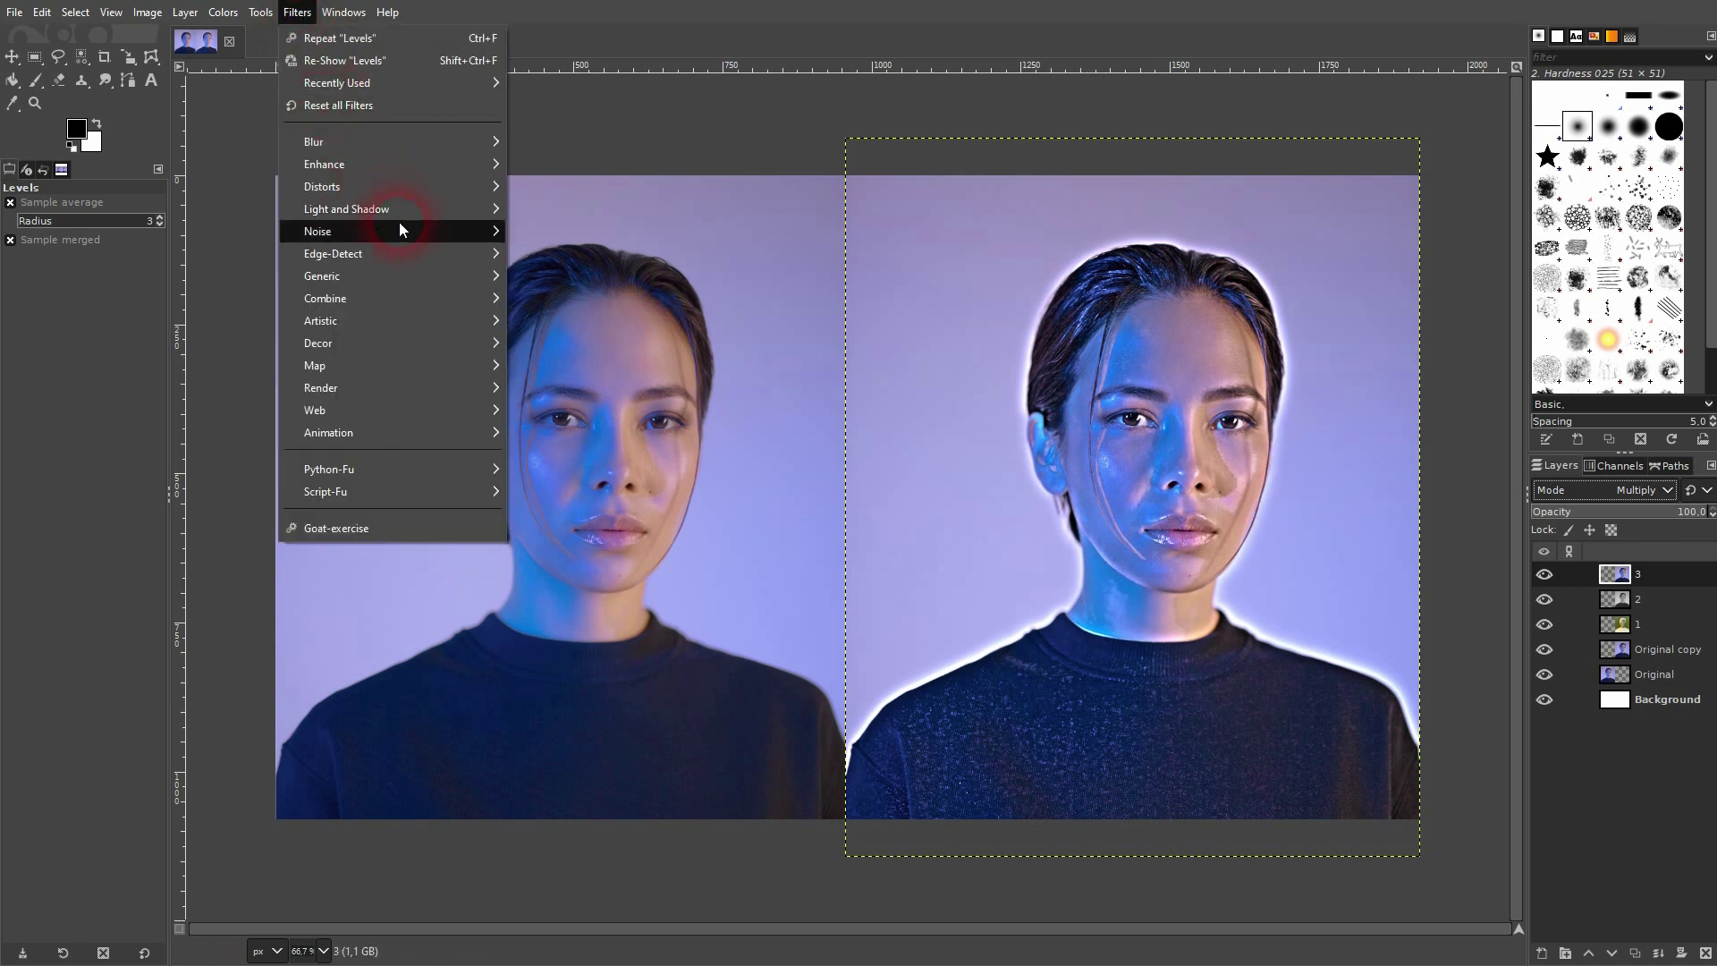
# Apply the Neon edge filter to layer 3 with radius 0.933 and intensity 0.183
pyautogui.moveTo(422, 254)
pyautogui.click(584, 322)
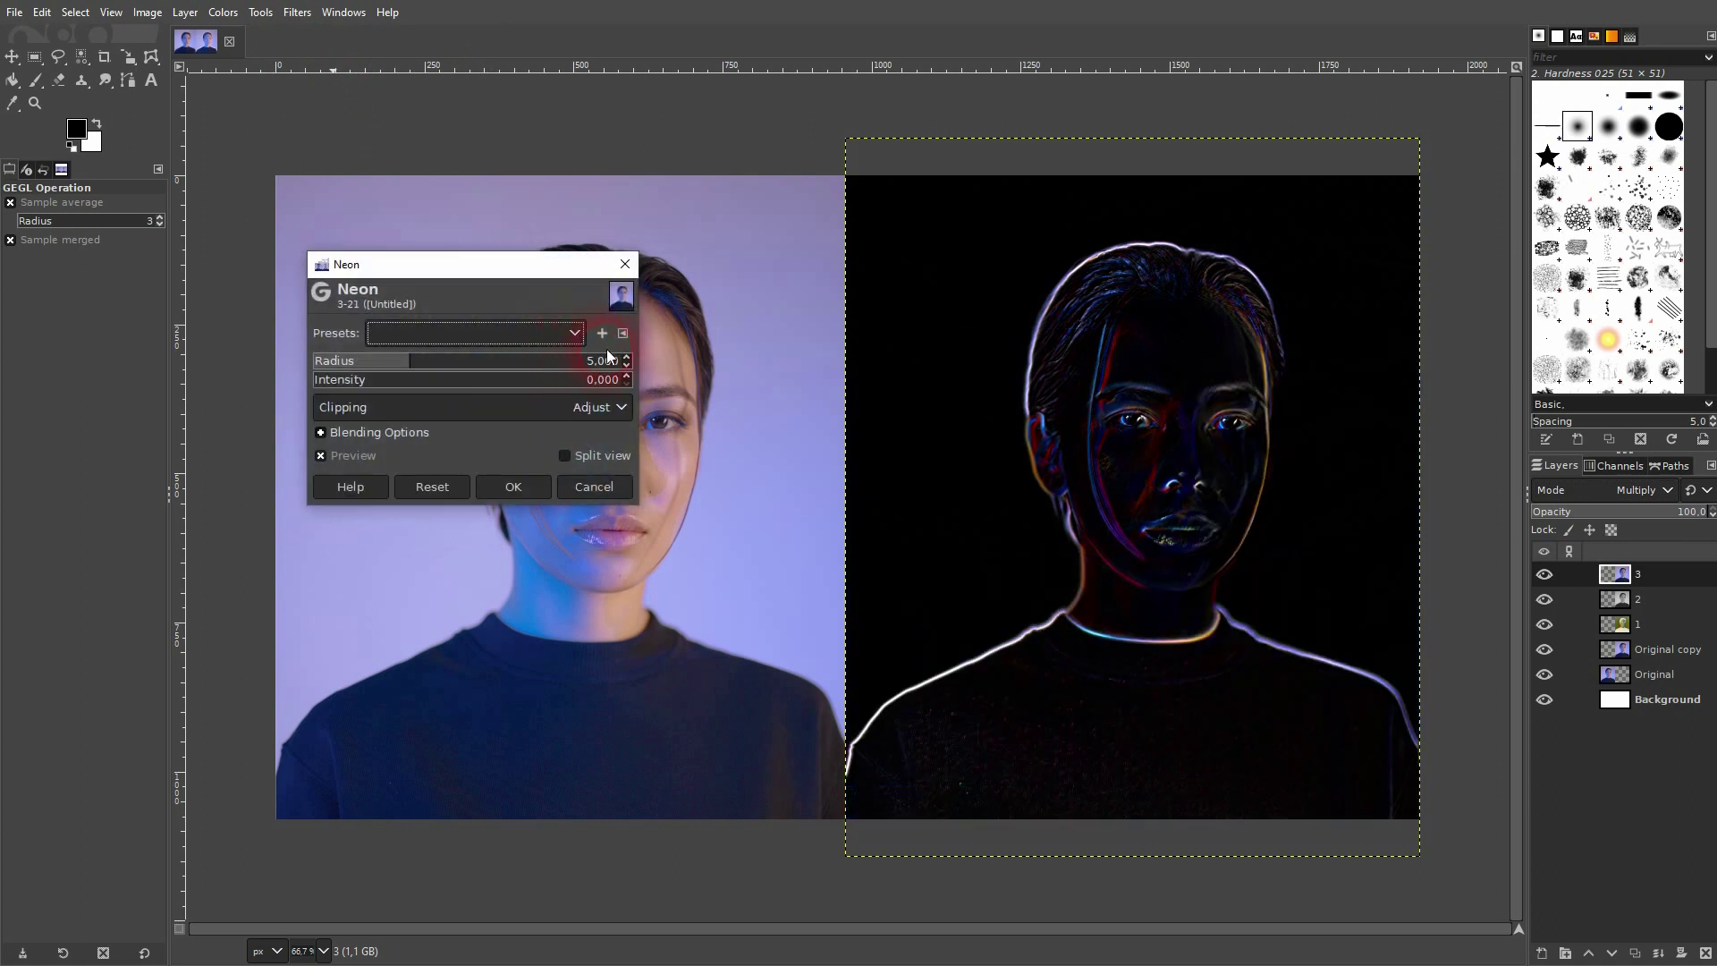
pyautogui.moveTo(406, 368); pyautogui.dragTo(335, 386)
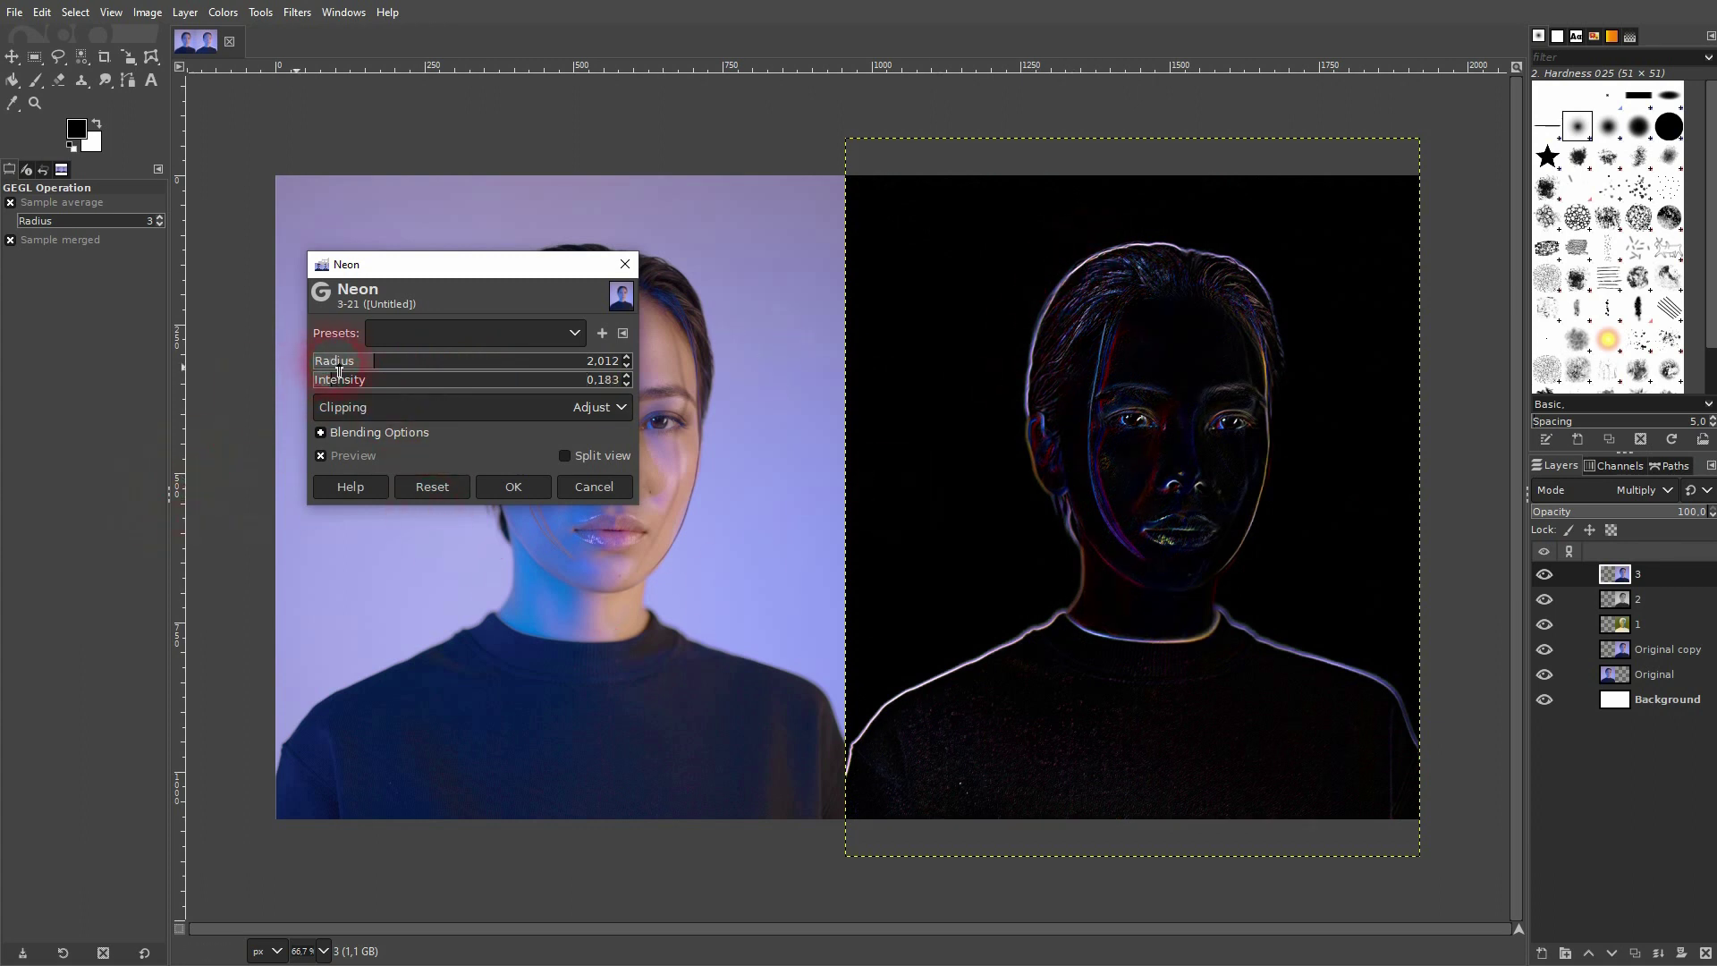
pyautogui.moveTo(370, 367); pyautogui.dragTo(356, 367)
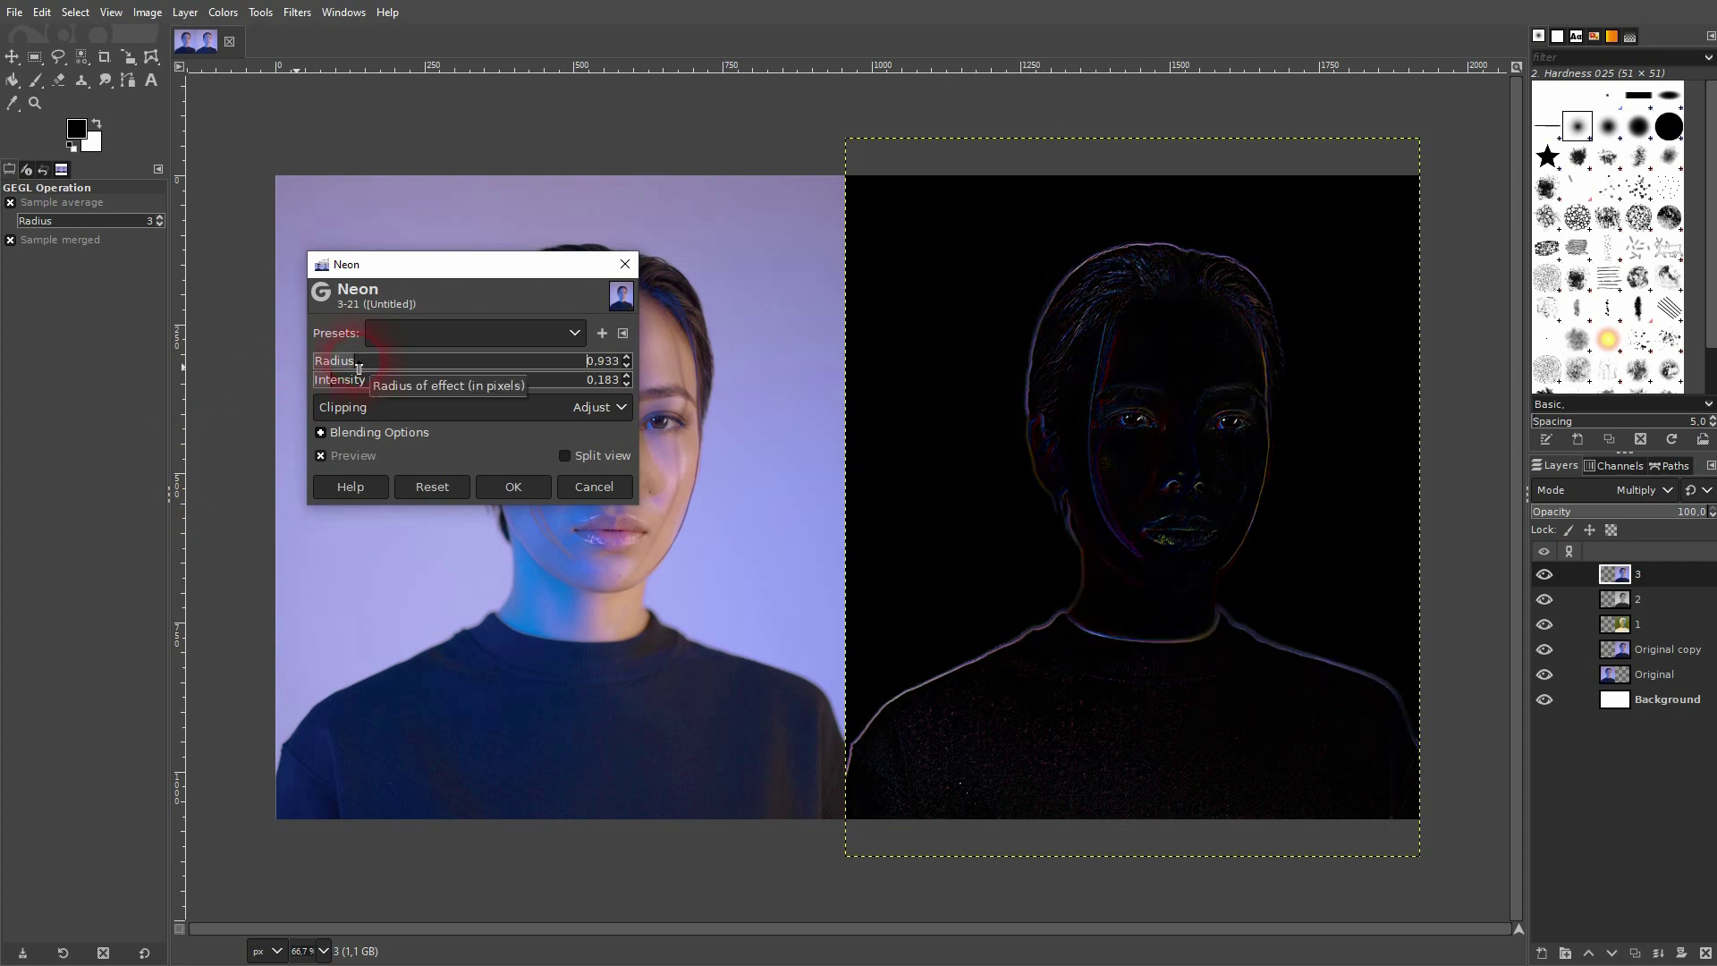
pyautogui.click(511, 495)
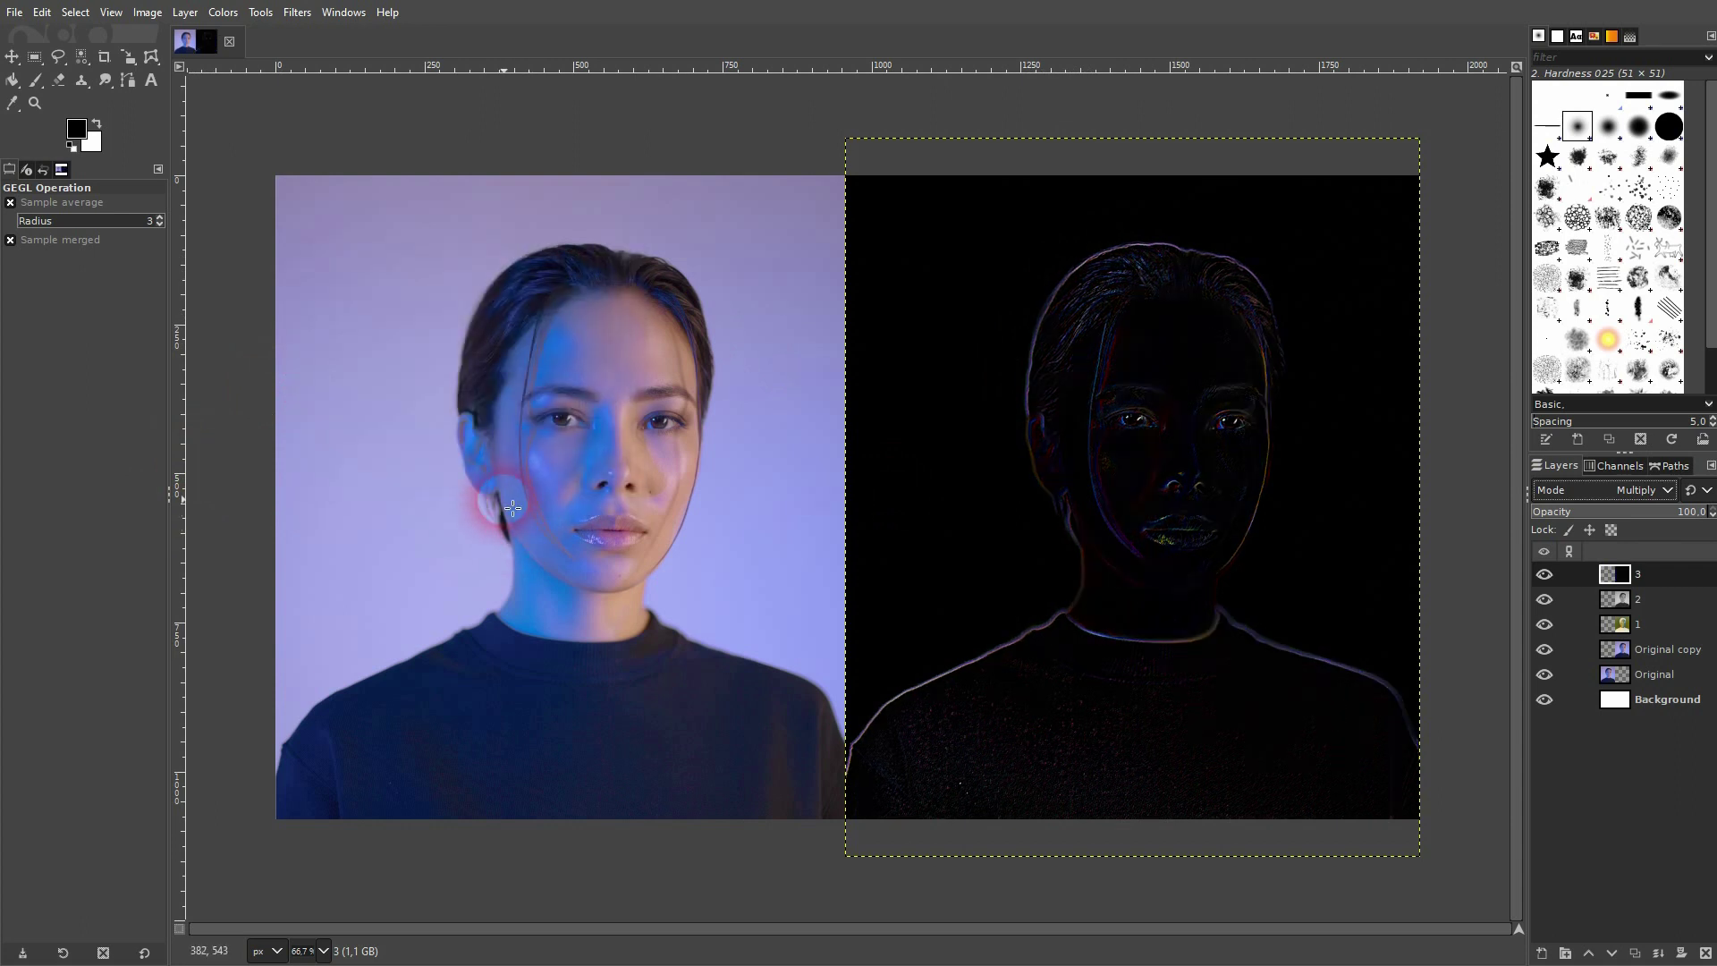
# Invert layer 3's neon outlines into dark lines on white, comparing with the layer hidden
pyautogui.click(229, 20)
pyautogui.click(277, 277)
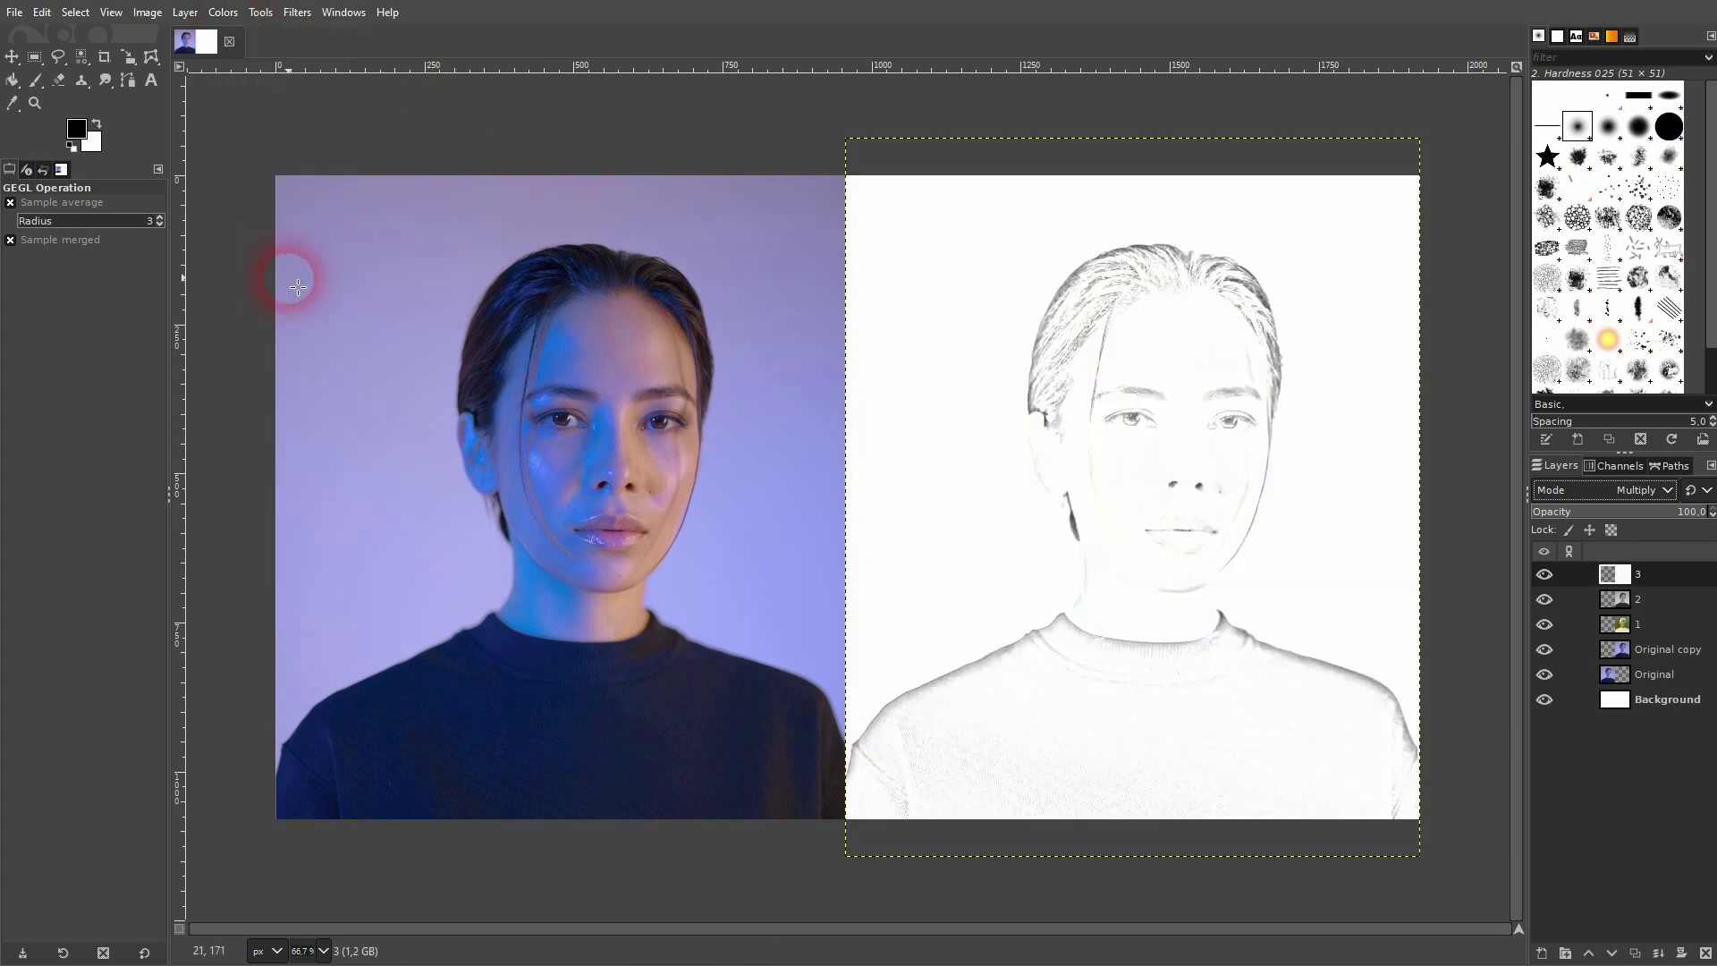
pyautogui.click(1543, 575)
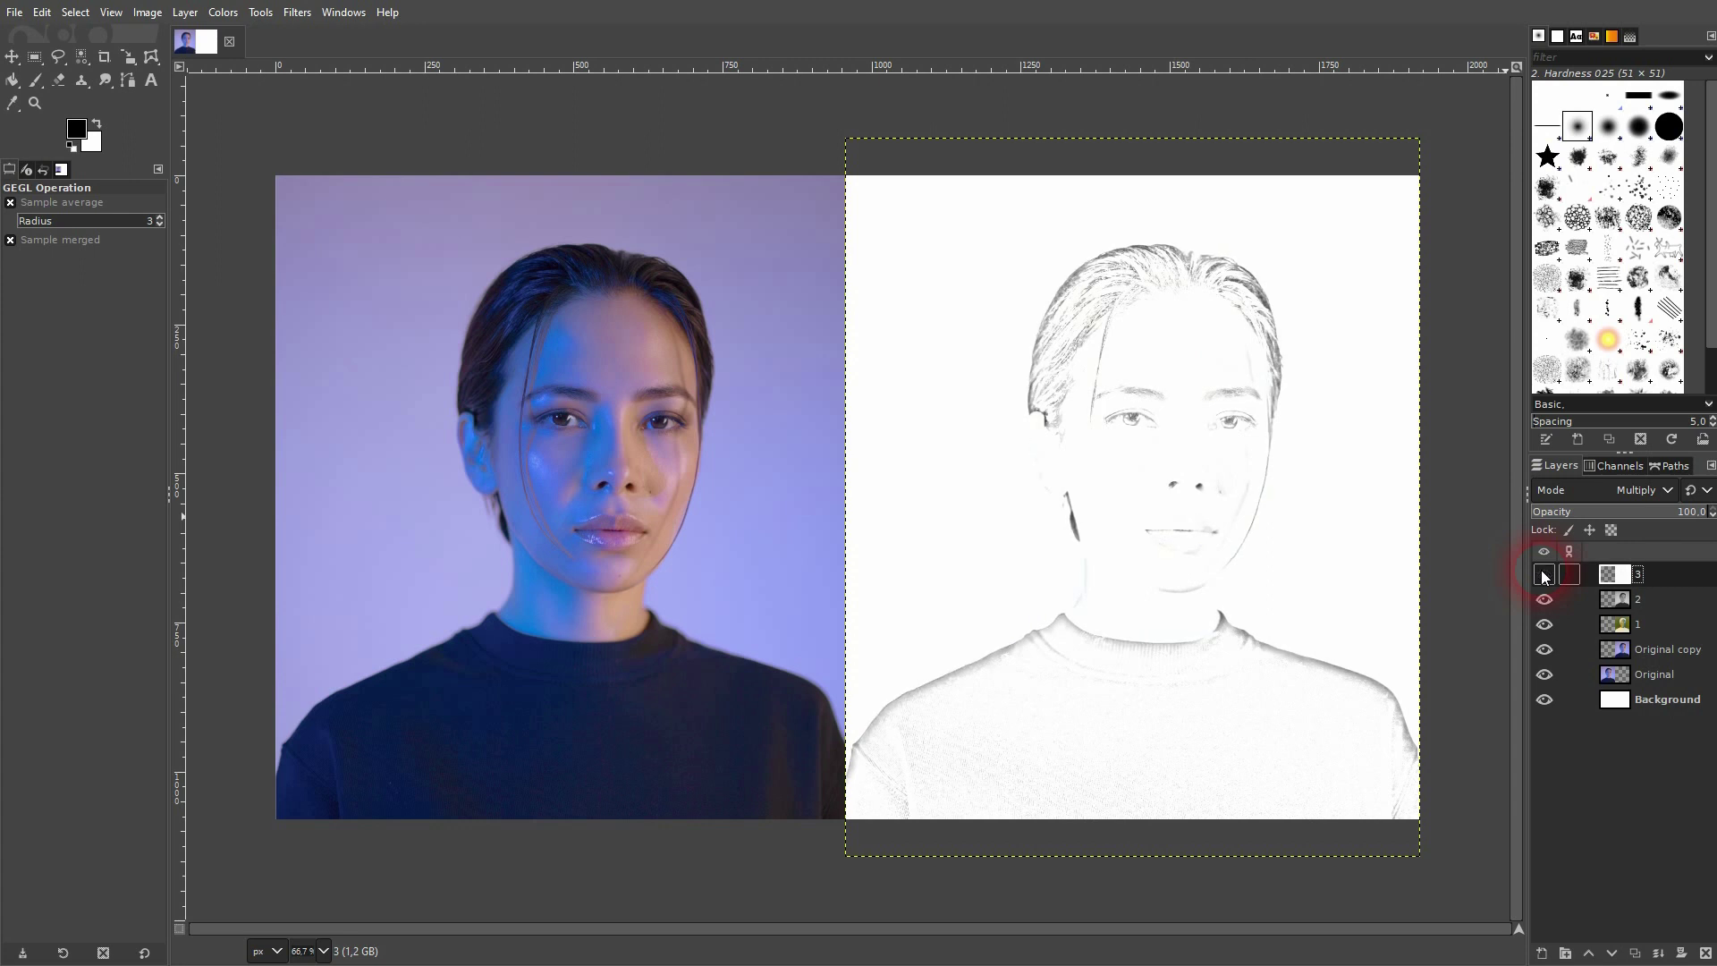
pyautogui.click(1544, 575)
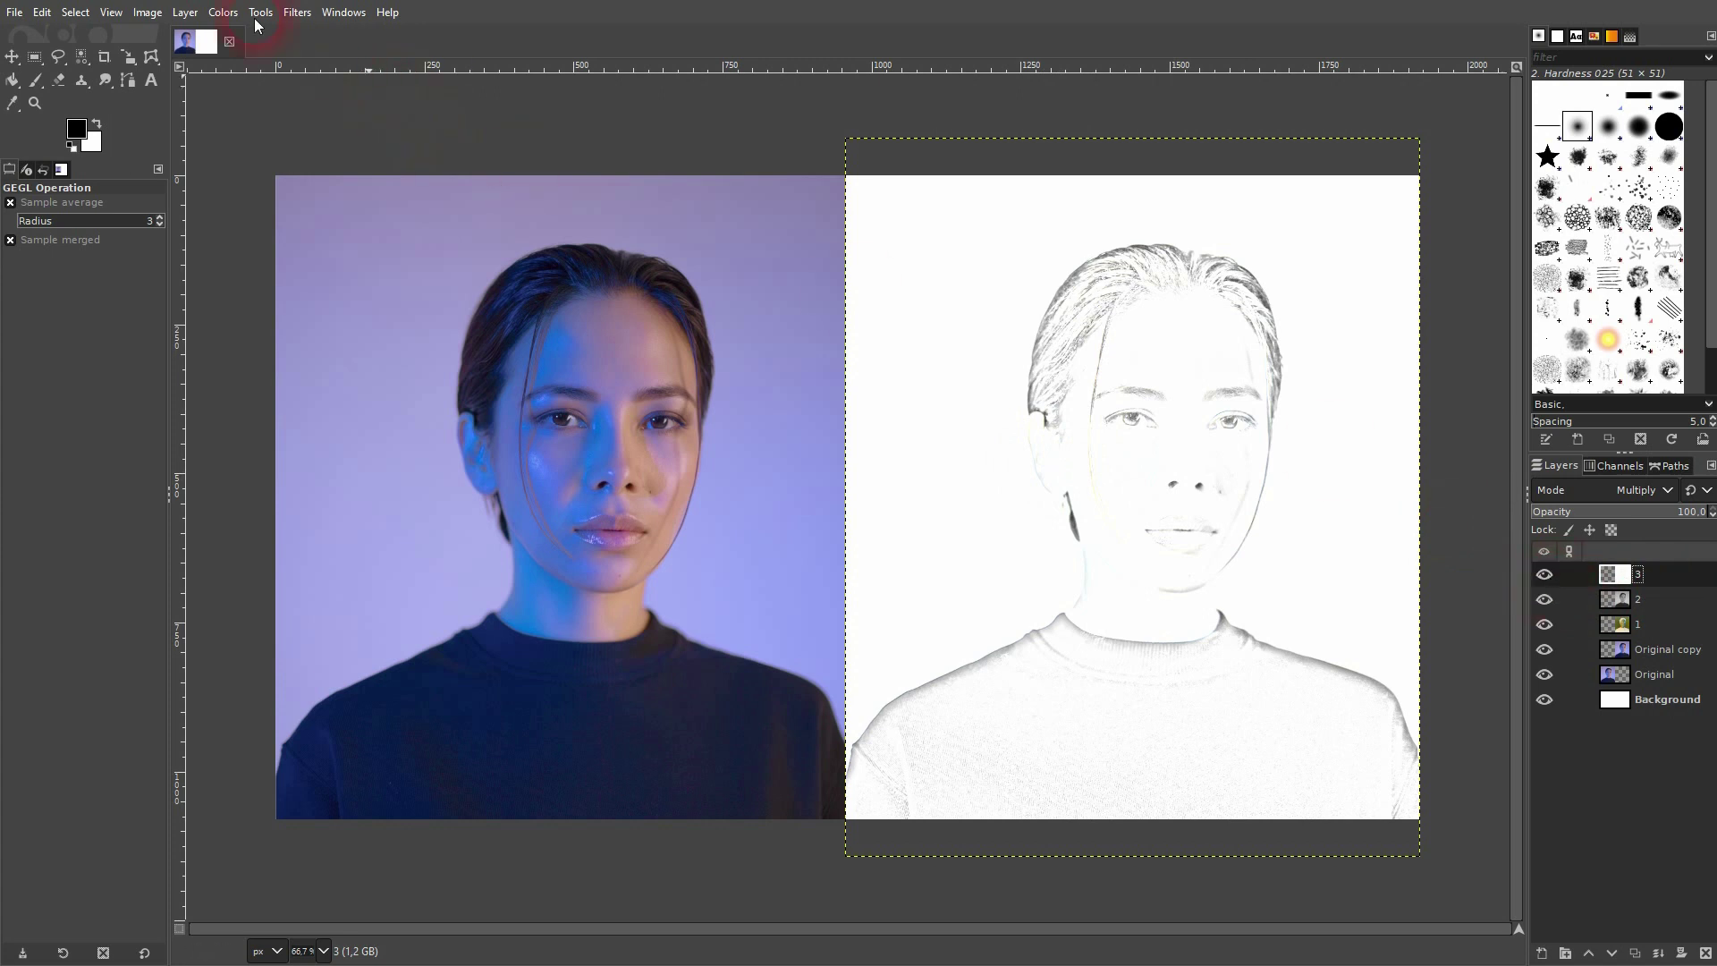
pyautogui.click(223, 13)
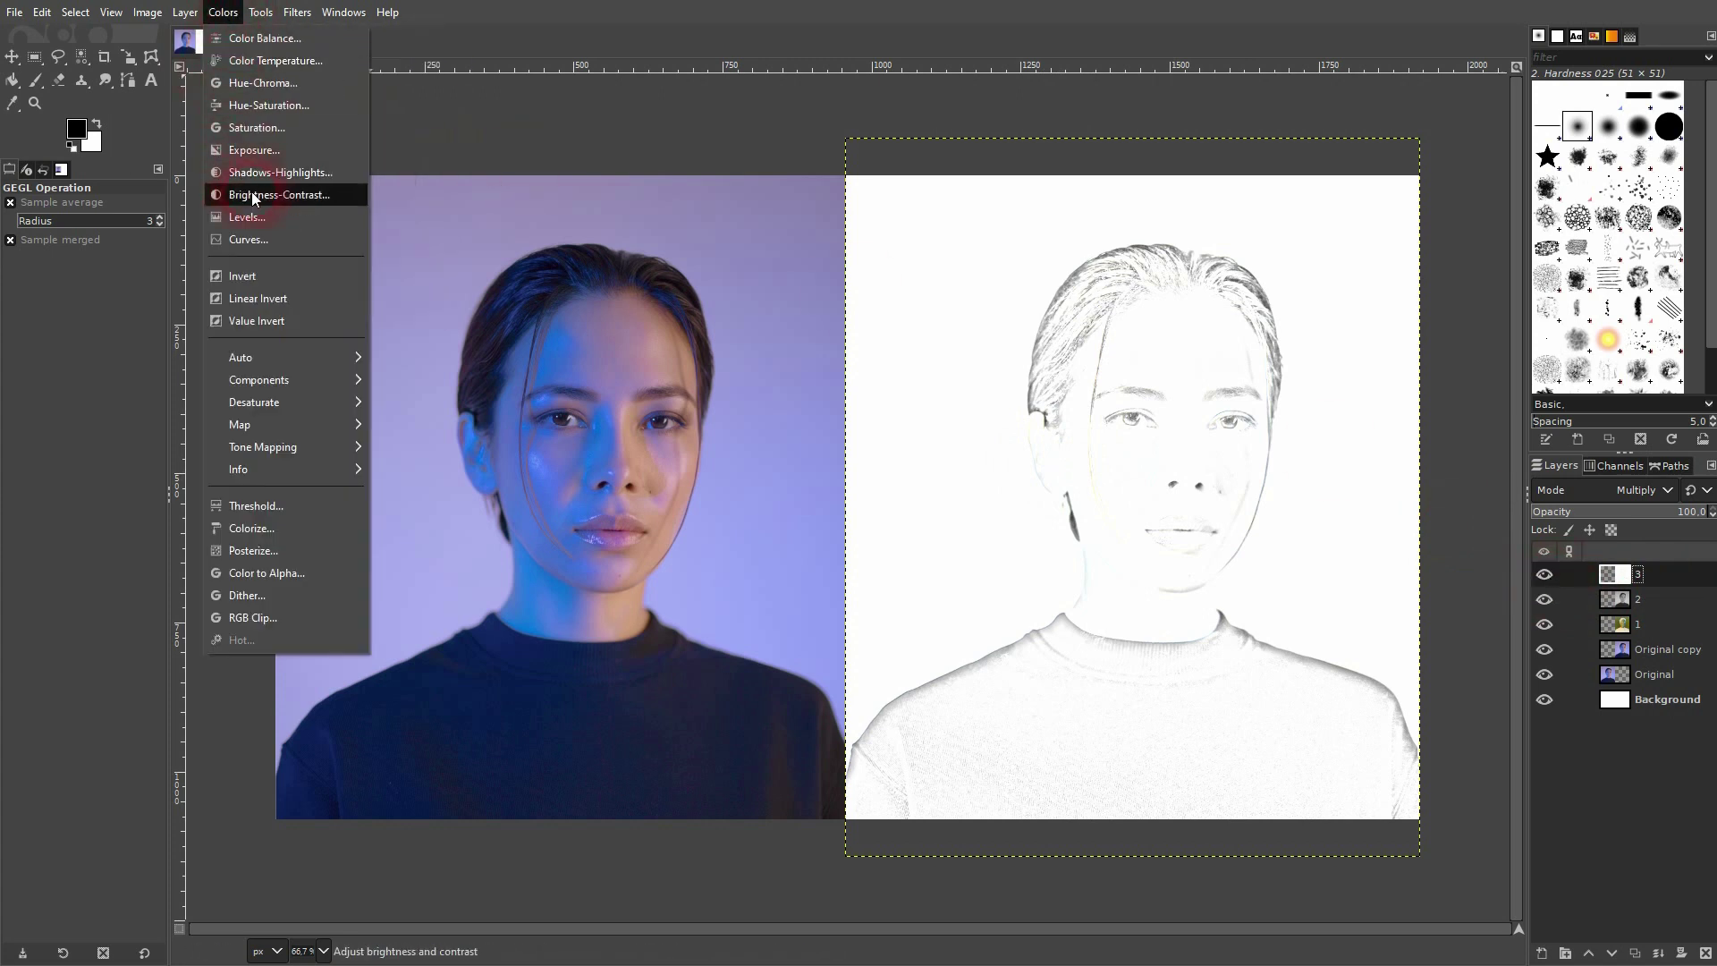
# Apply Levels to layer 3 with white input 97.13 and gamma 2.21
pyautogui.click(250, 217)
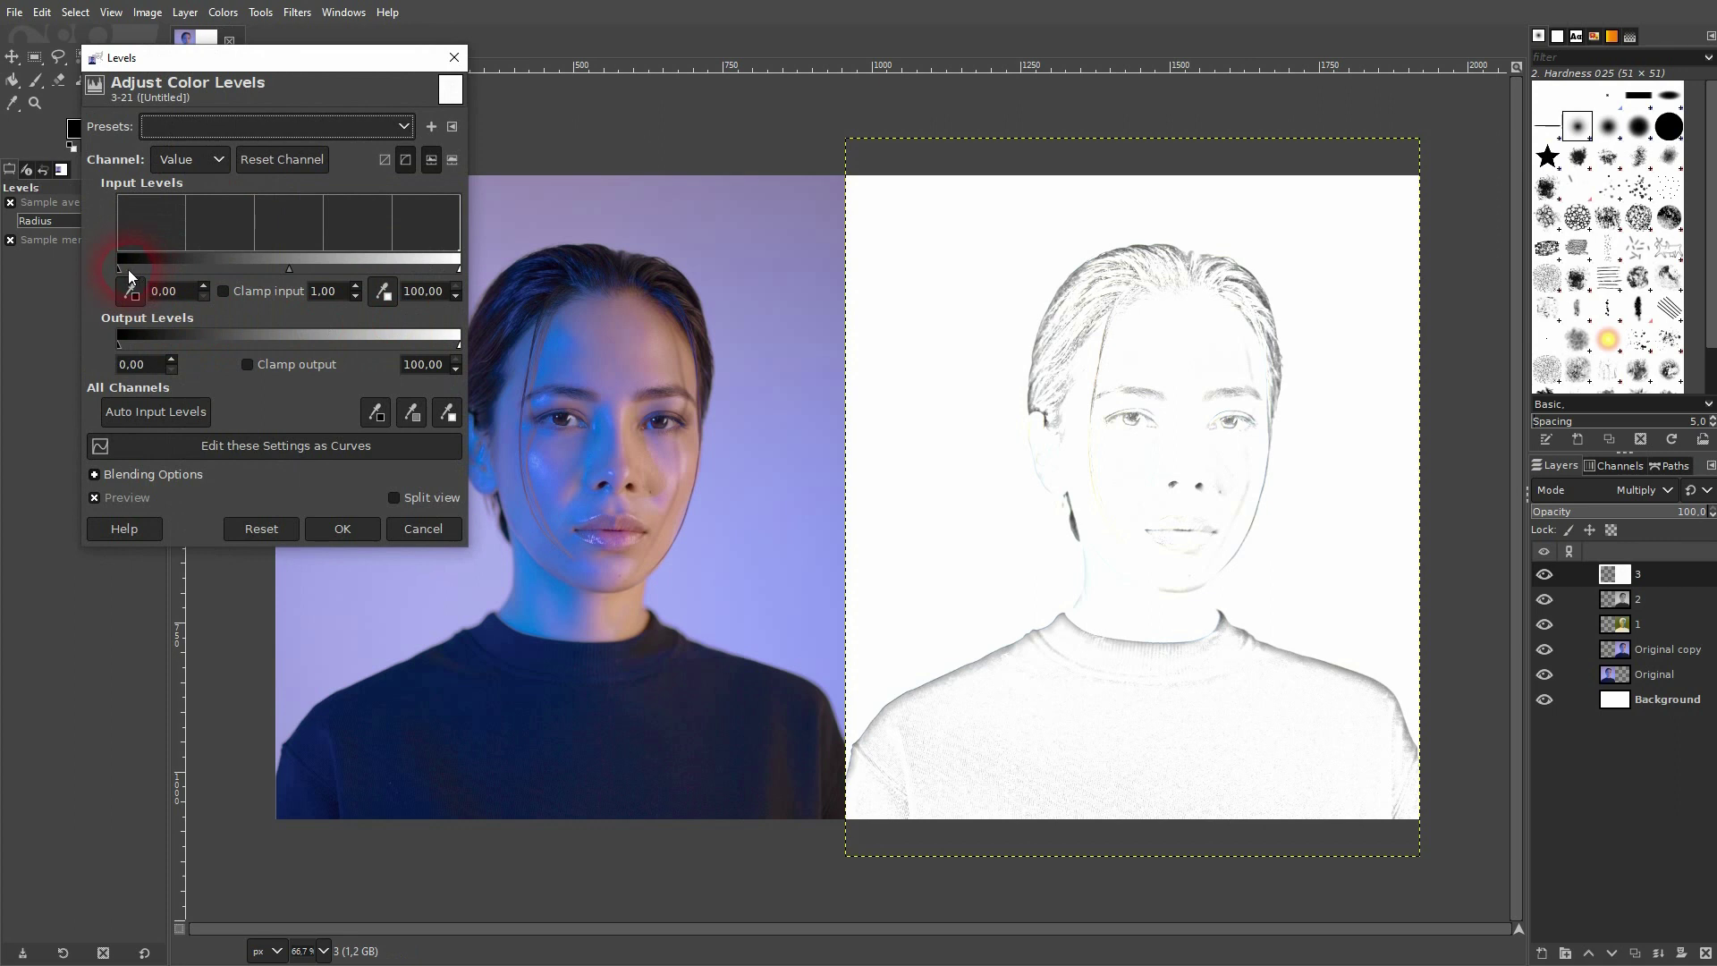
pyautogui.moveTo(127, 270)
pyautogui.mouseDown()
pyautogui.moveTo(383, 266)
pyautogui.moveTo(29, 275)
pyautogui.mouseUp()
pyautogui.click(368, 319)
pyautogui.moveTo(457, 270); pyautogui.dragTo(422, 270)
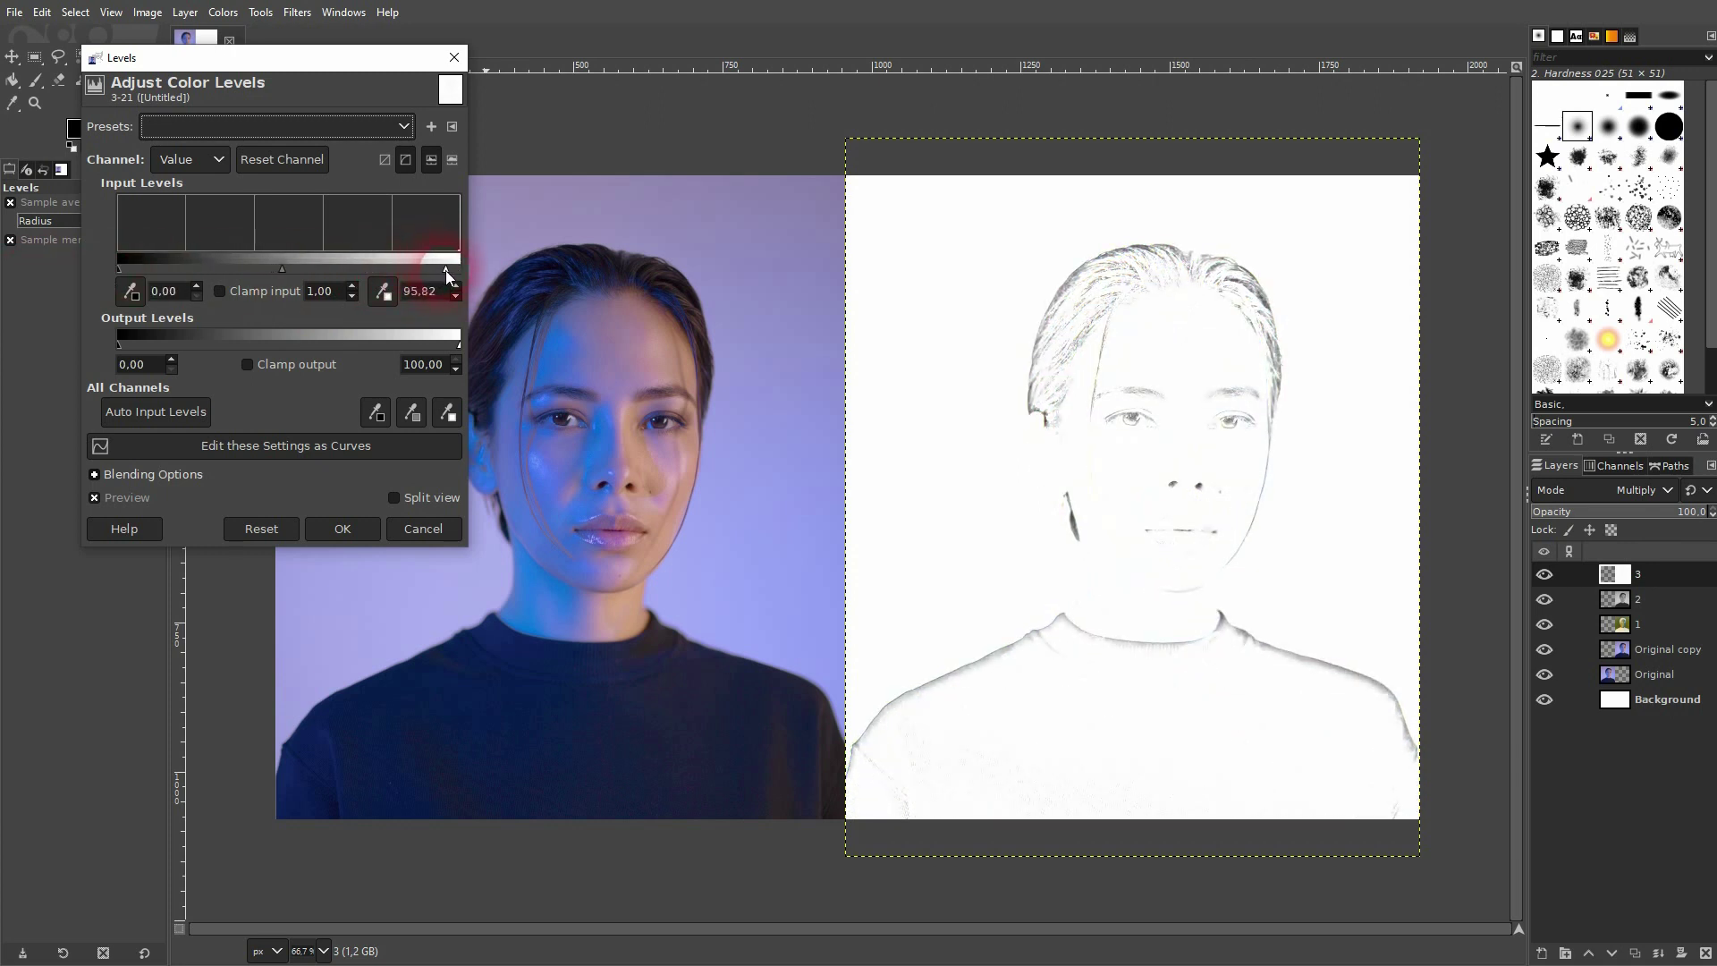
pyautogui.moveTo(283, 273)
pyautogui.mouseDown()
pyautogui.moveTo(358, 272)
pyautogui.moveTo(228, 284)
pyautogui.mouseUp()
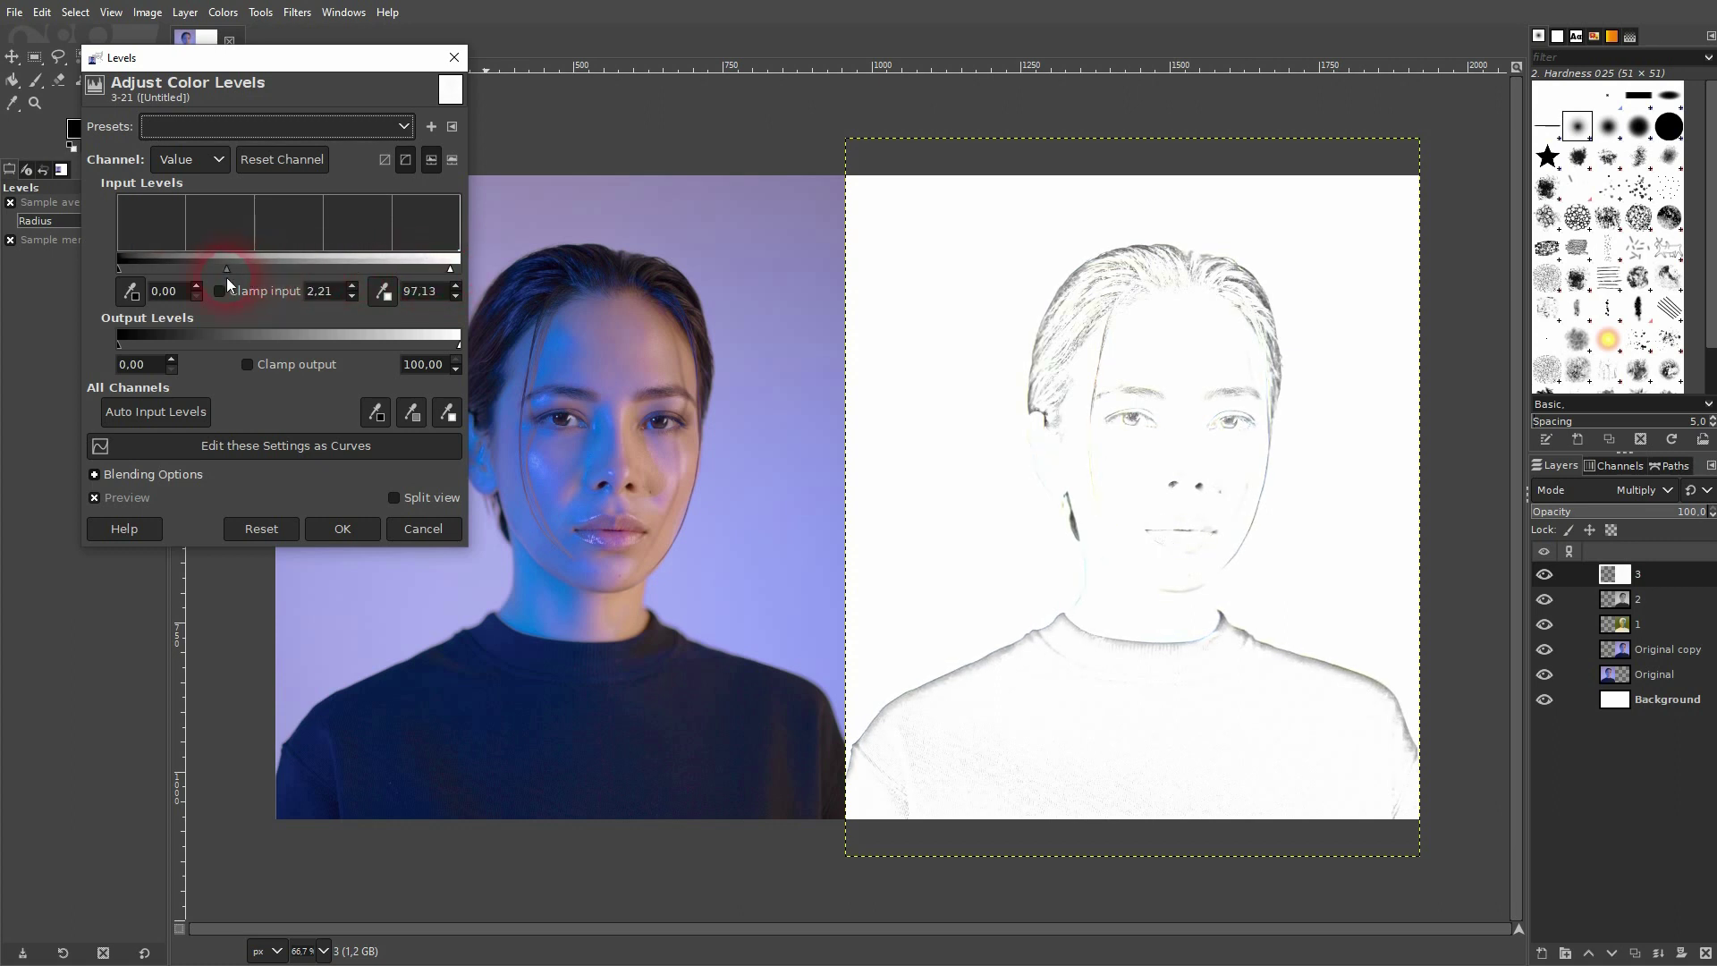
pyautogui.click(343, 528)
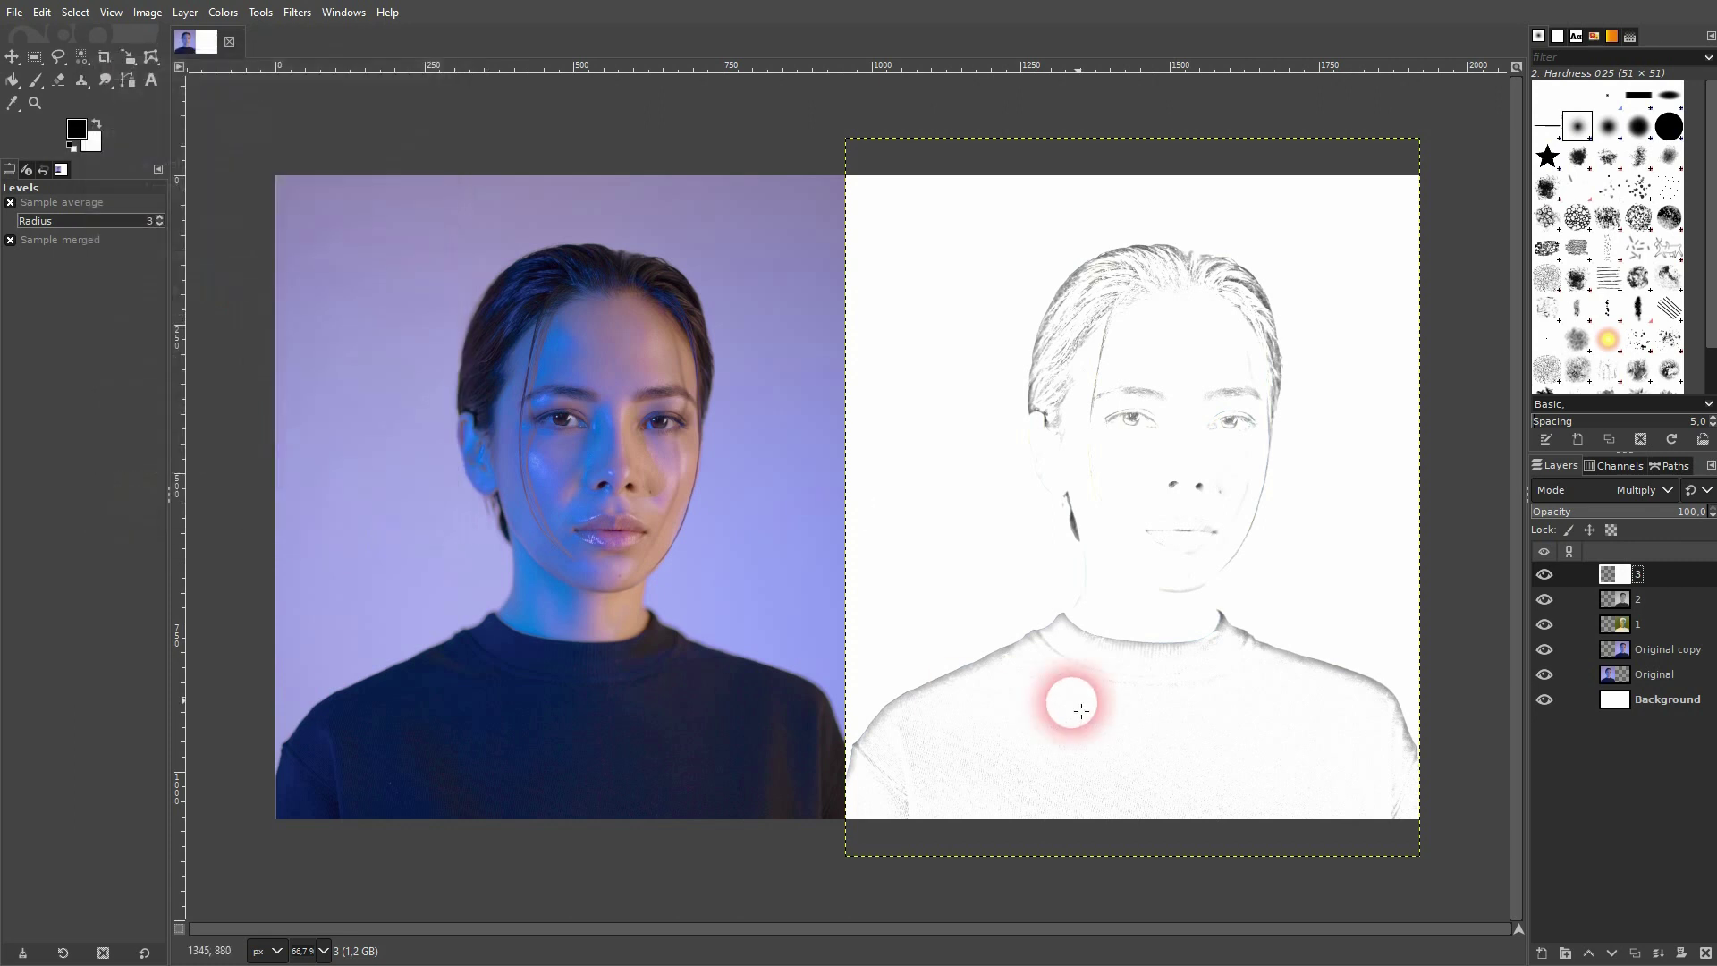
# Apply Levels to layer 1 with black input 7.57 and gamma about 1.01
pyautogui.click(1652, 626)
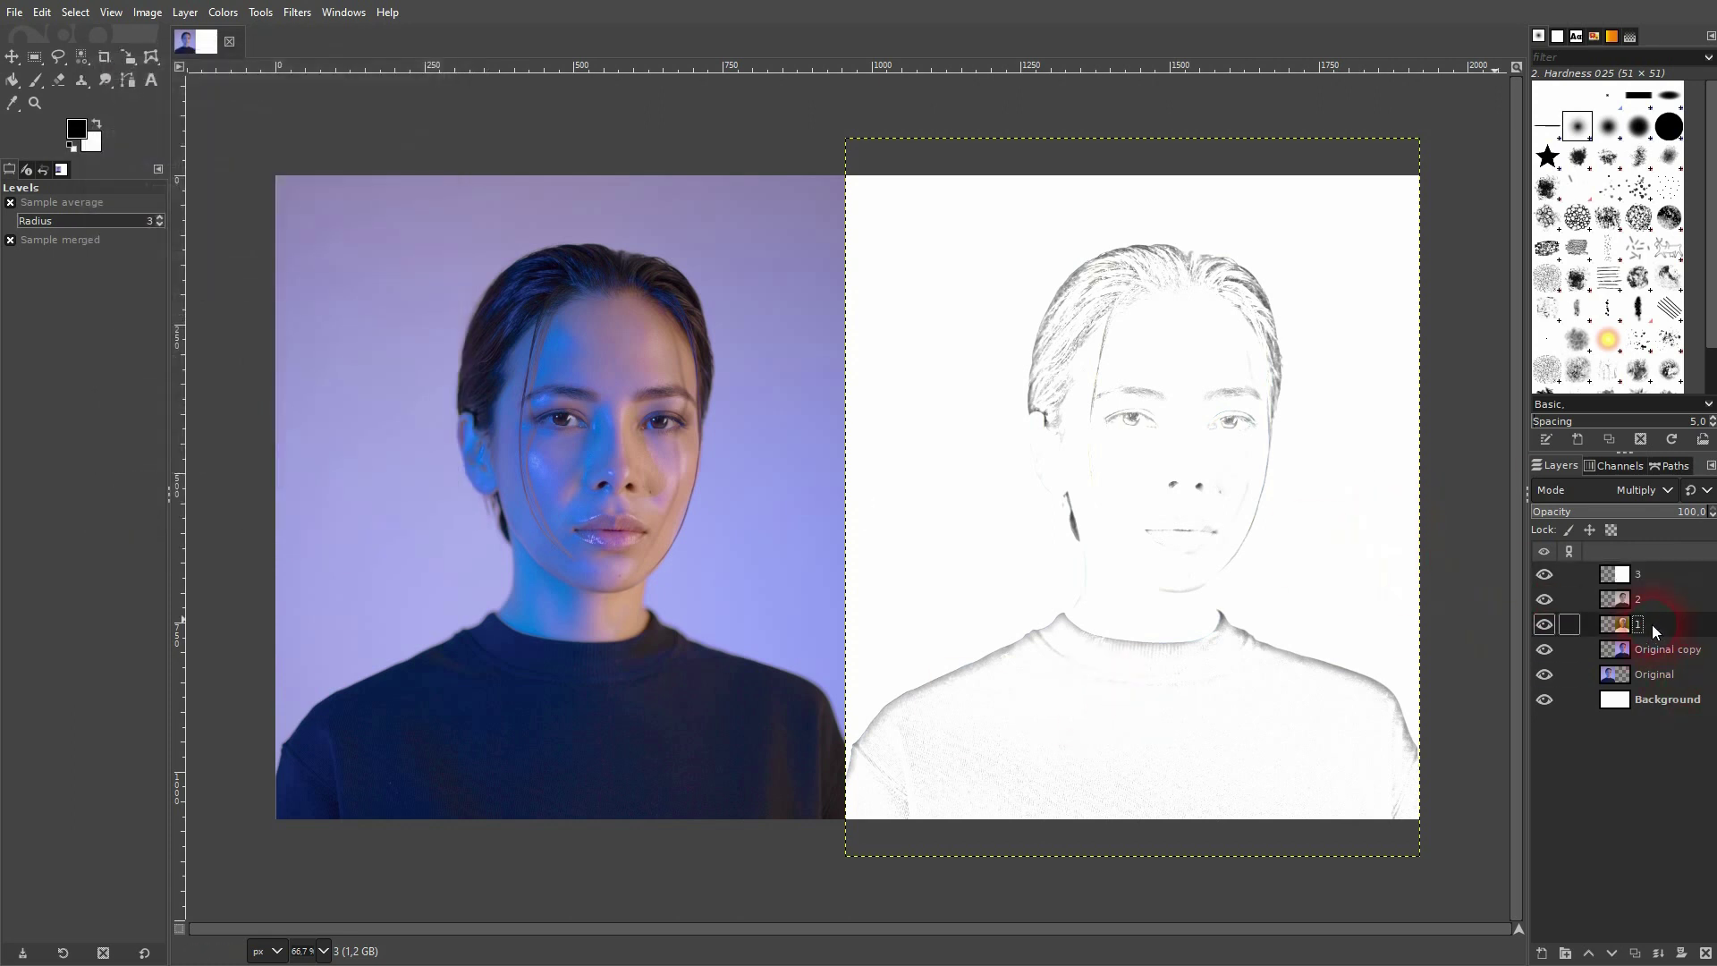
pyautogui.click(223, 12)
pyautogui.click(259, 217)
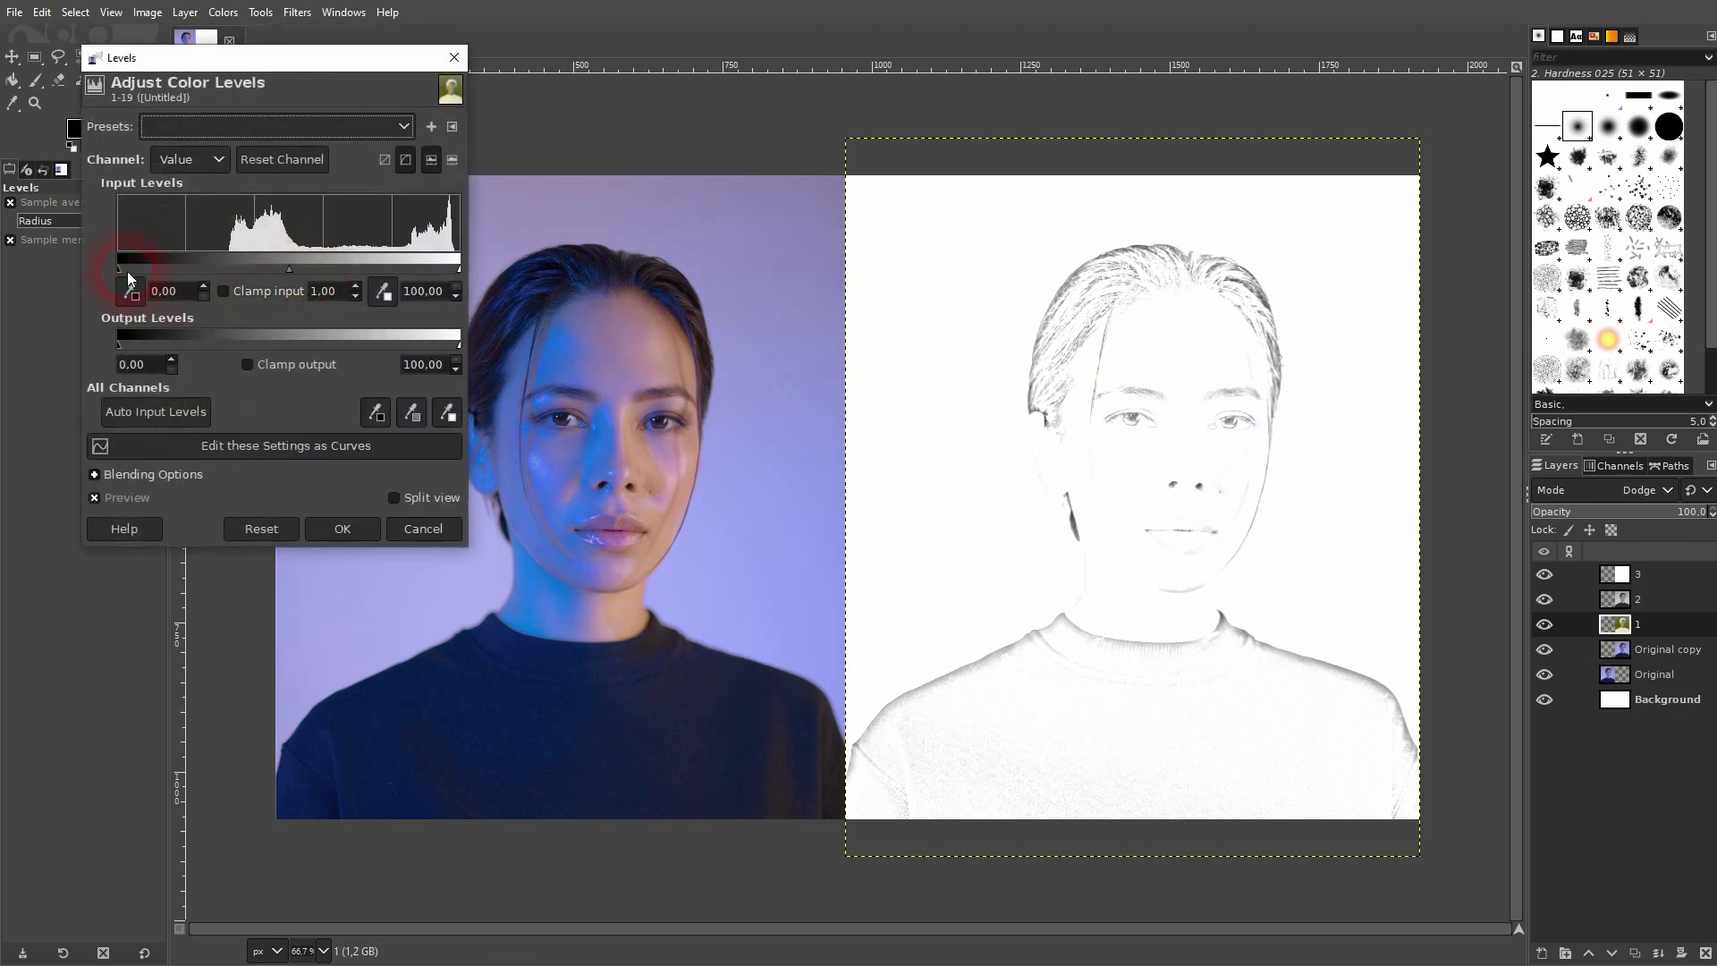
pyautogui.moveTo(127, 271)
pyautogui.mouseDown()
pyautogui.moveTo(212, 273)
pyautogui.moveTo(145, 276)
pyautogui.mouseUp()
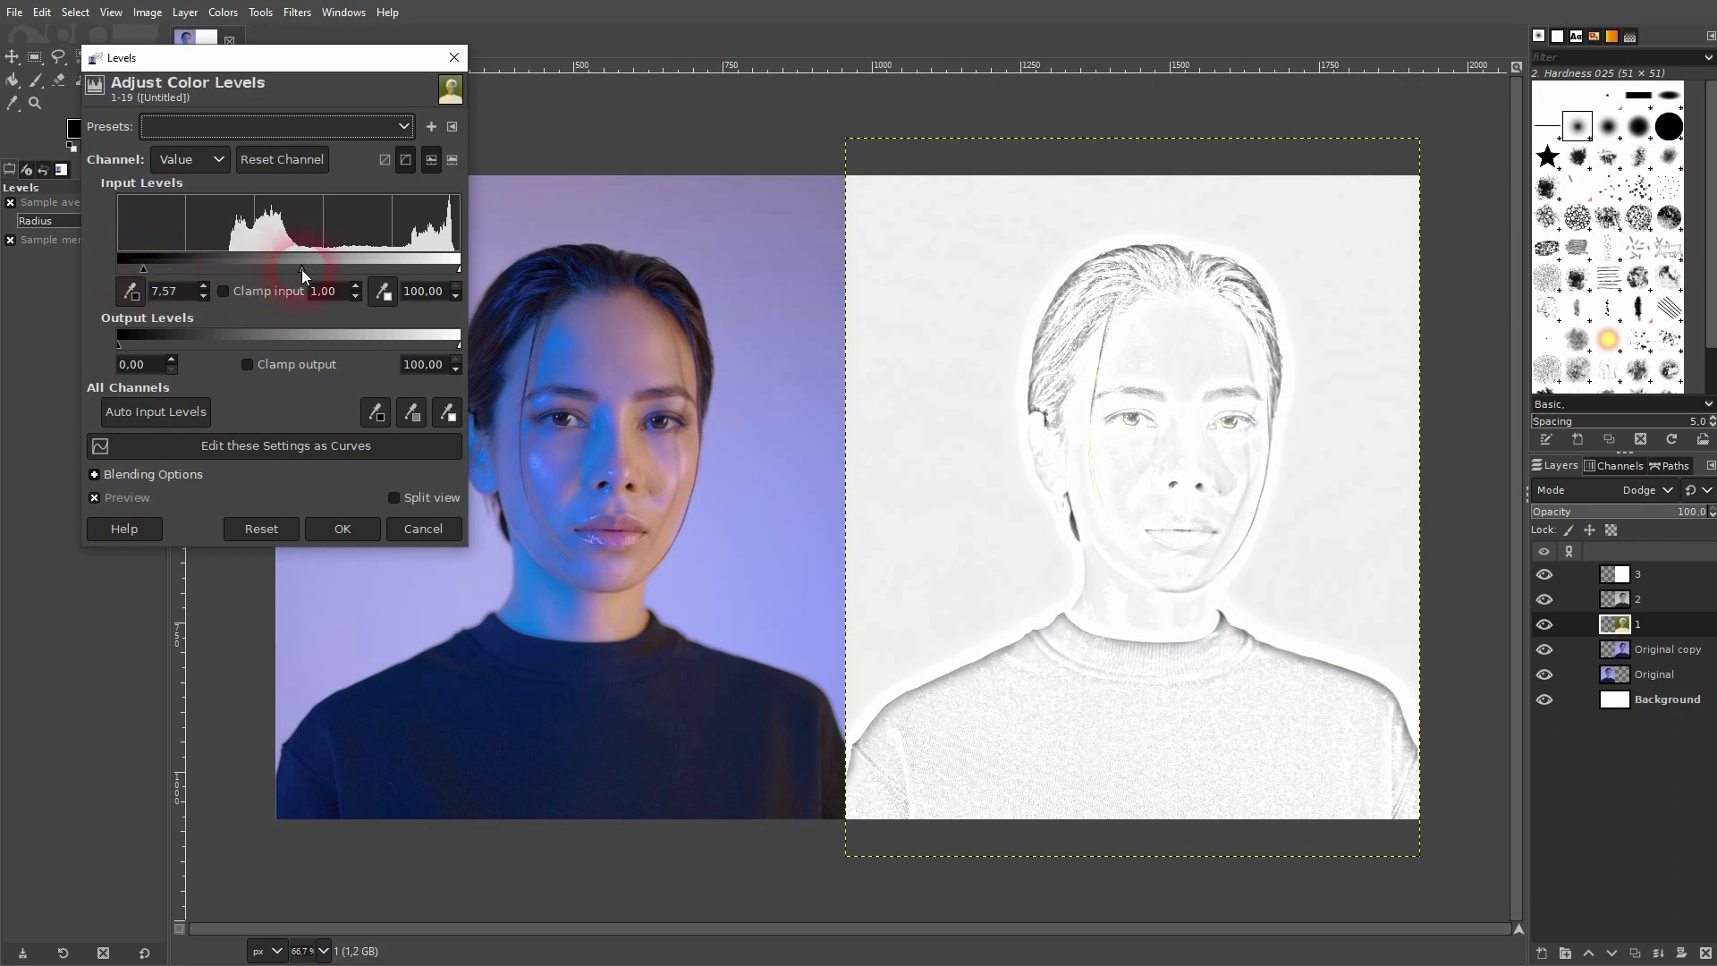
pyautogui.moveTo(302, 270)
pyautogui.mouseDown()
pyautogui.moveTo(324, 271)
pyautogui.moveTo(301, 271)
pyautogui.mouseUp()
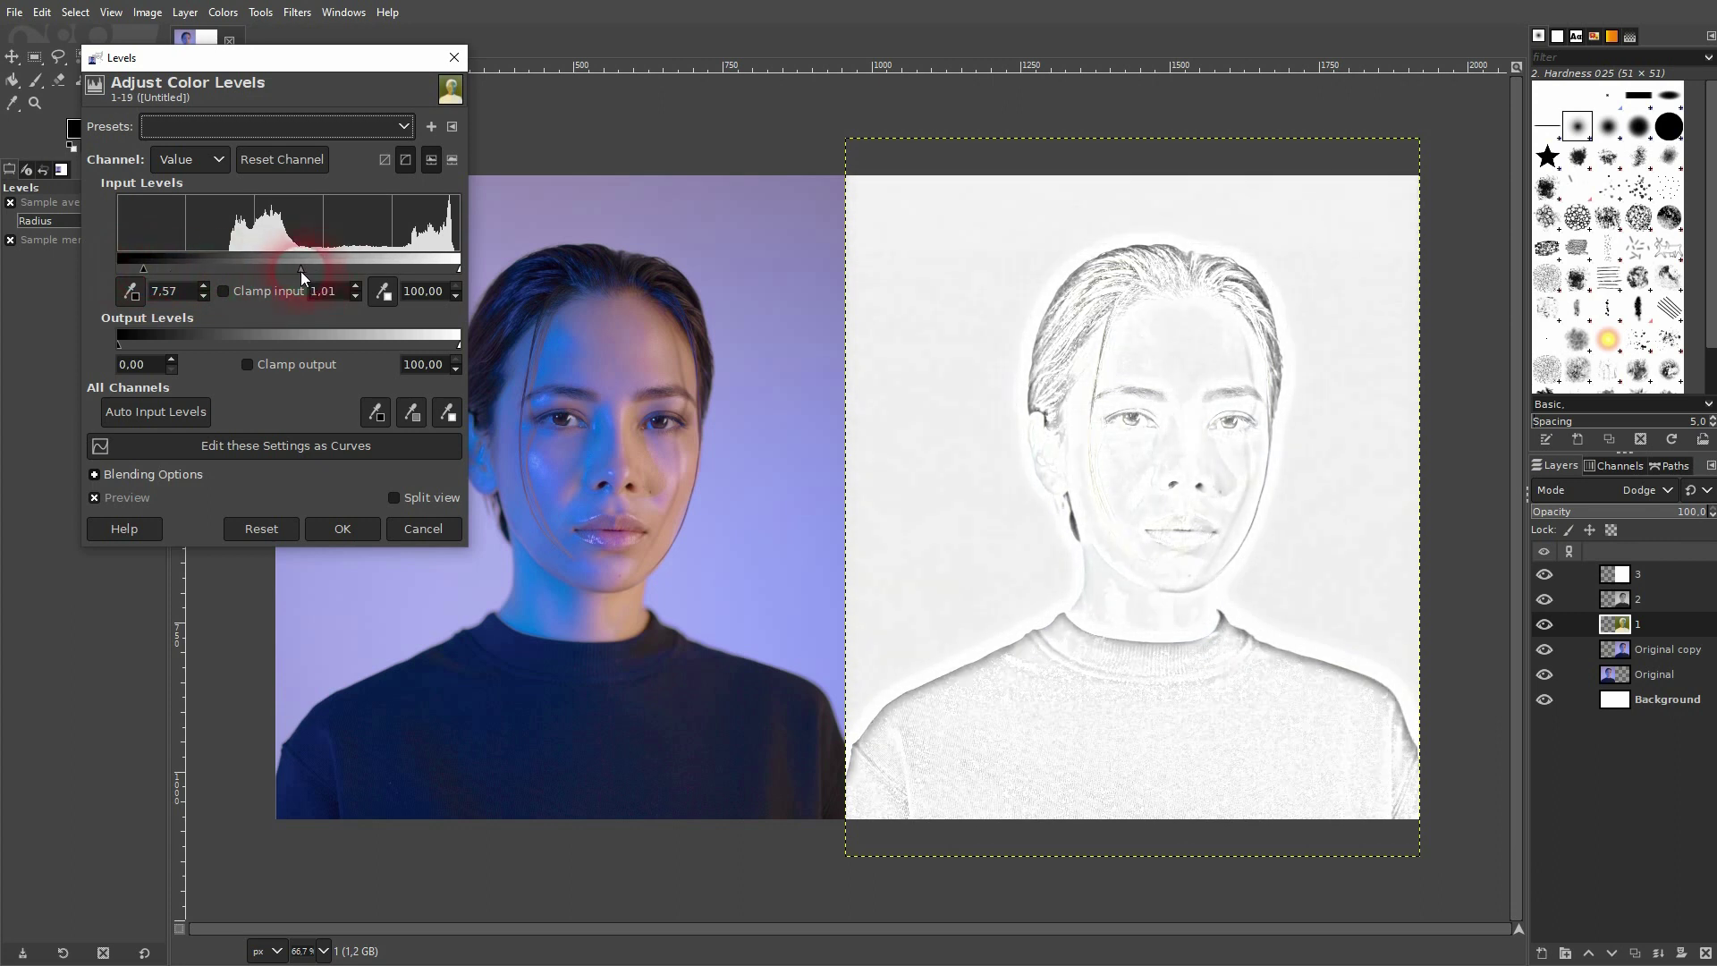
pyautogui.click(351, 535)
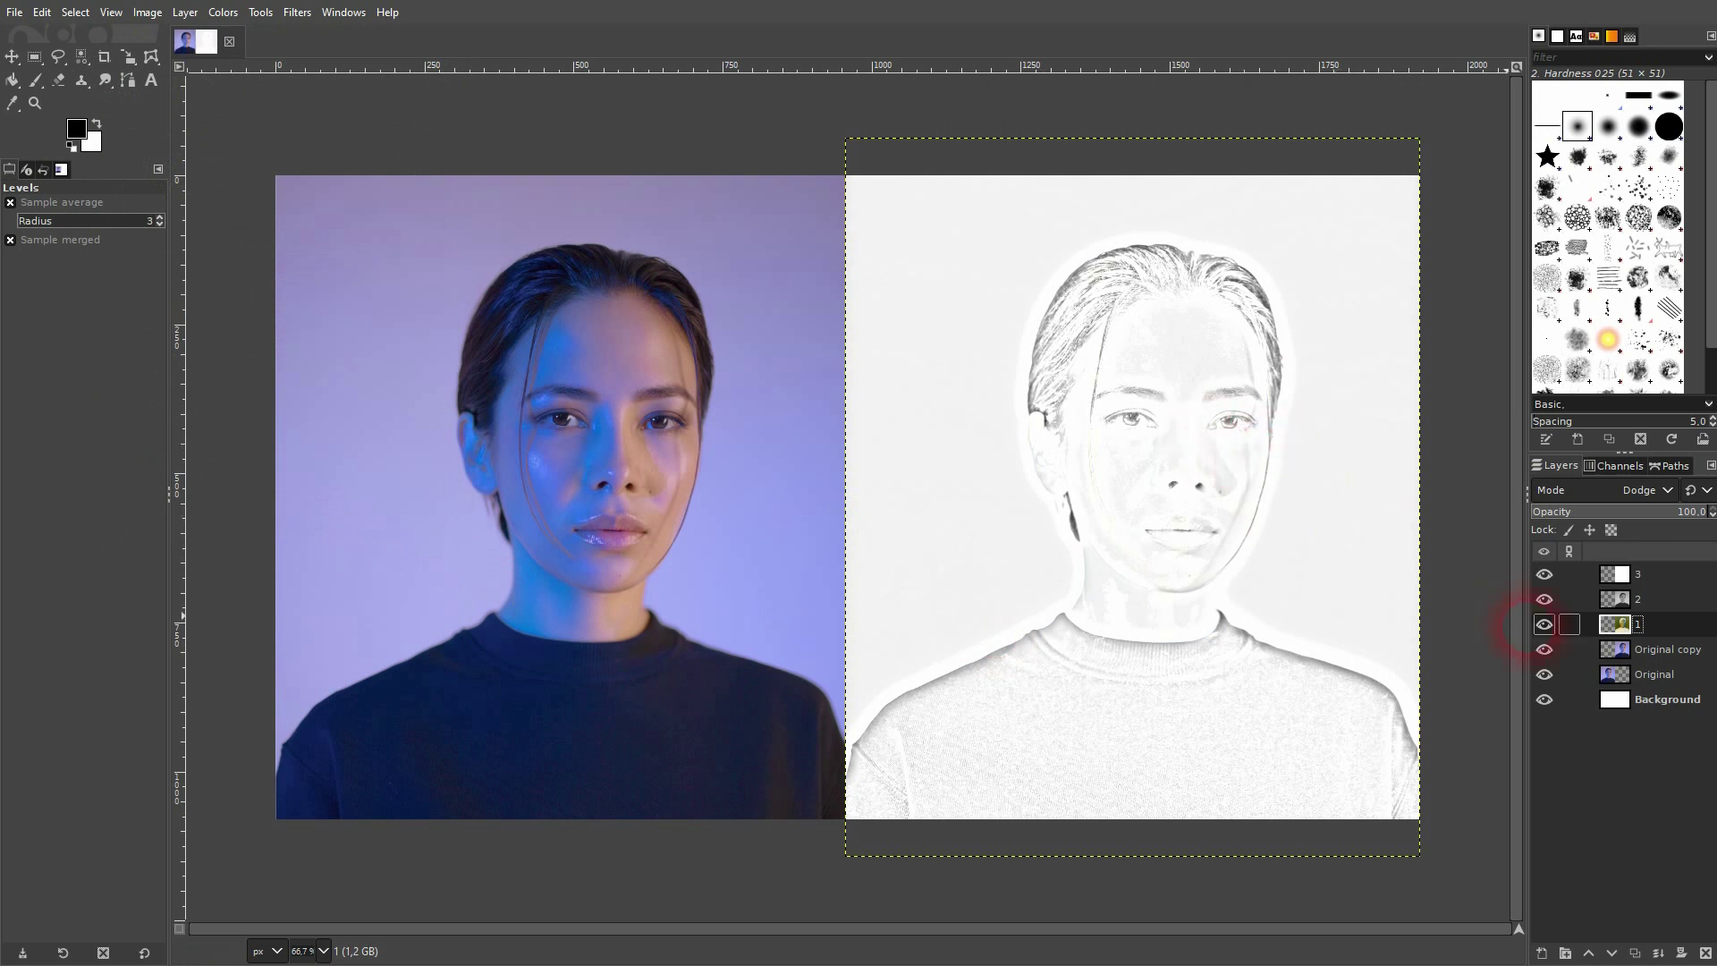